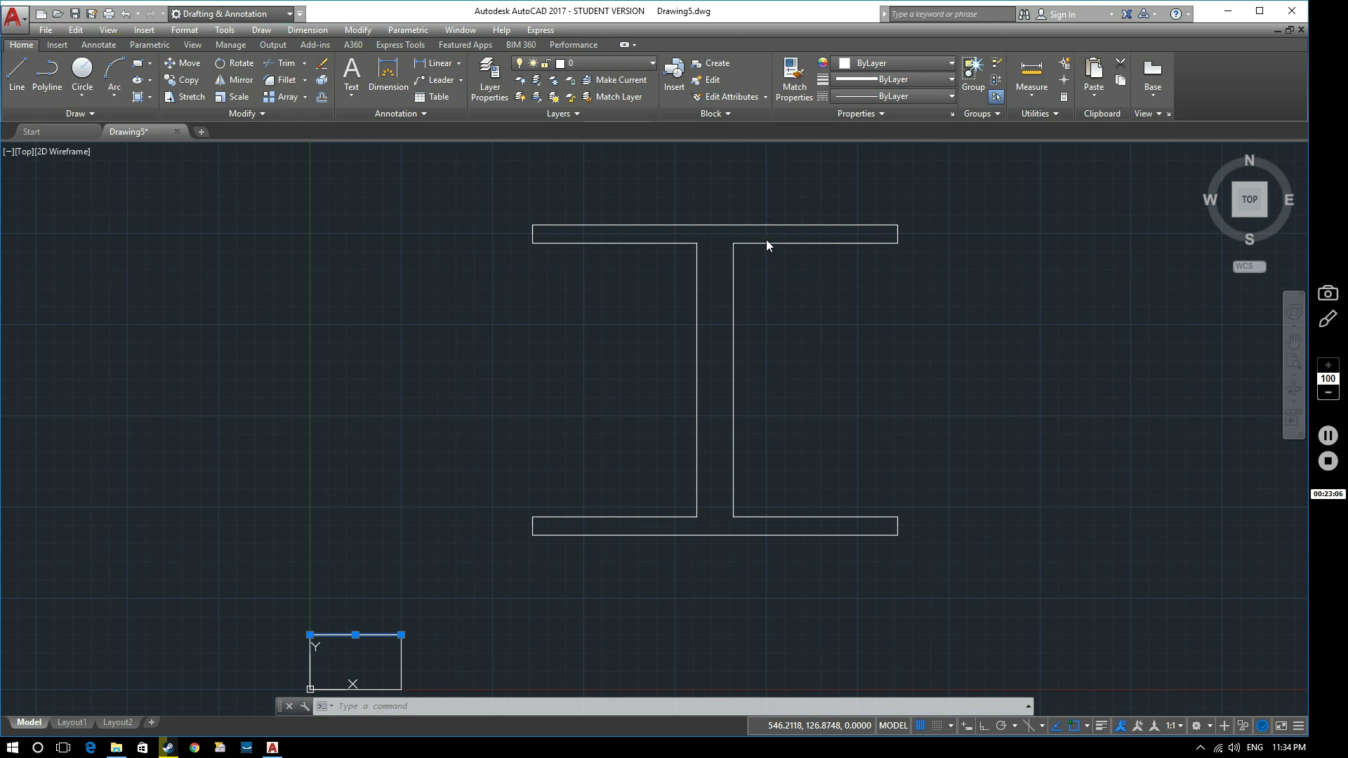
Pan and zoom the view to make room to the right of the first I-beam.
{"action": "middle_click_drag", "start_coordinate": [949, 344], "coordinate": [746, 356]}
{"action": "scroll", "coordinate": [746, 355], "scroll_direction": "down", "scroll_amount": 2}
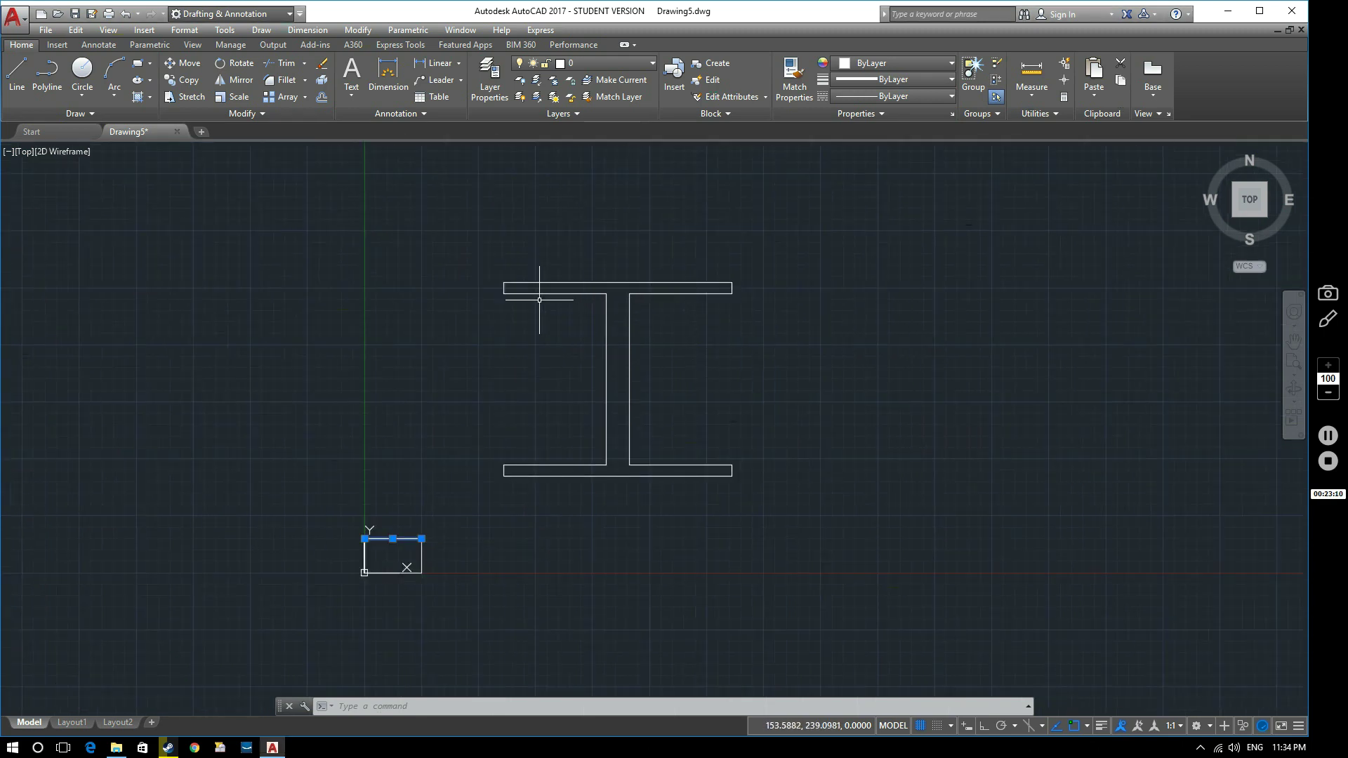
{"action": "scroll", "coordinate": [570, 311], "scroll_direction": "up", "scroll_amount": 2}
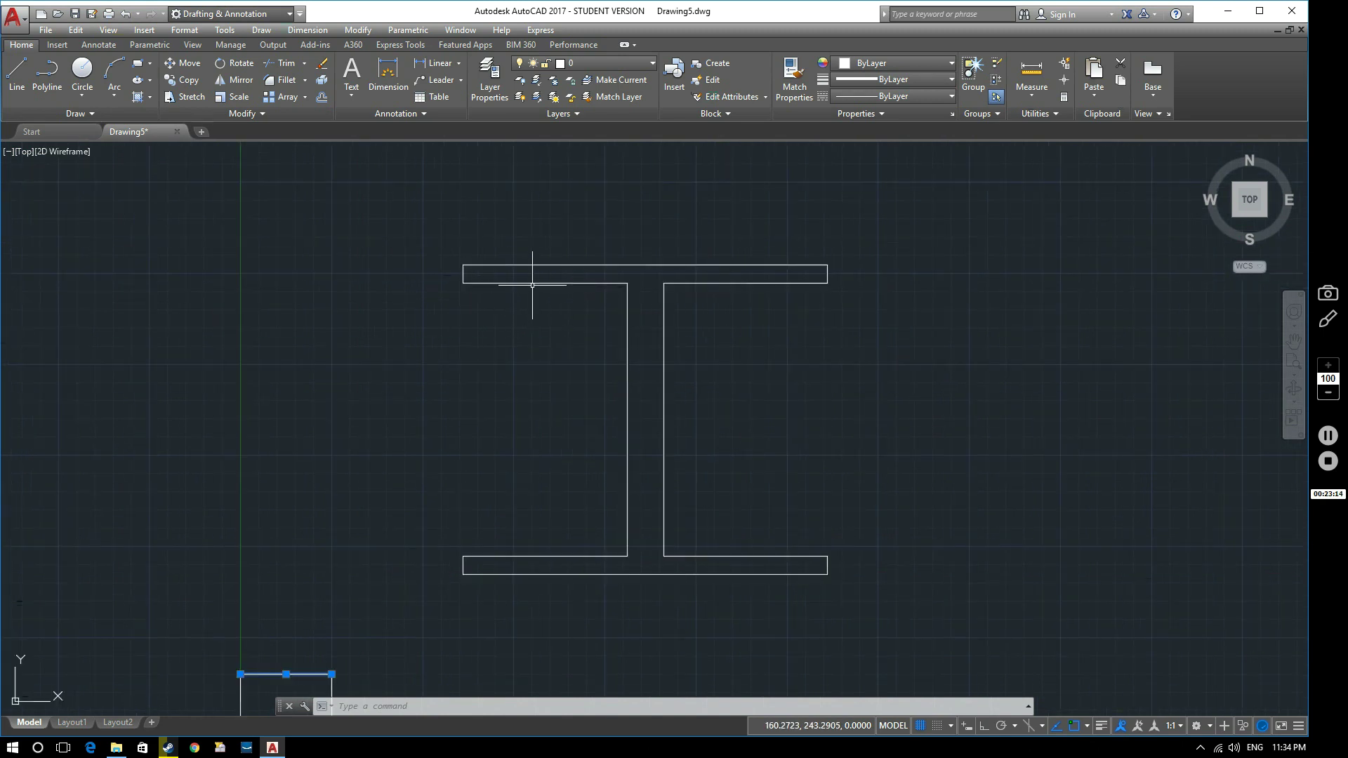
{"action": "middle_click_drag", "start_coordinate": [869, 368], "coordinate": [740, 347]}
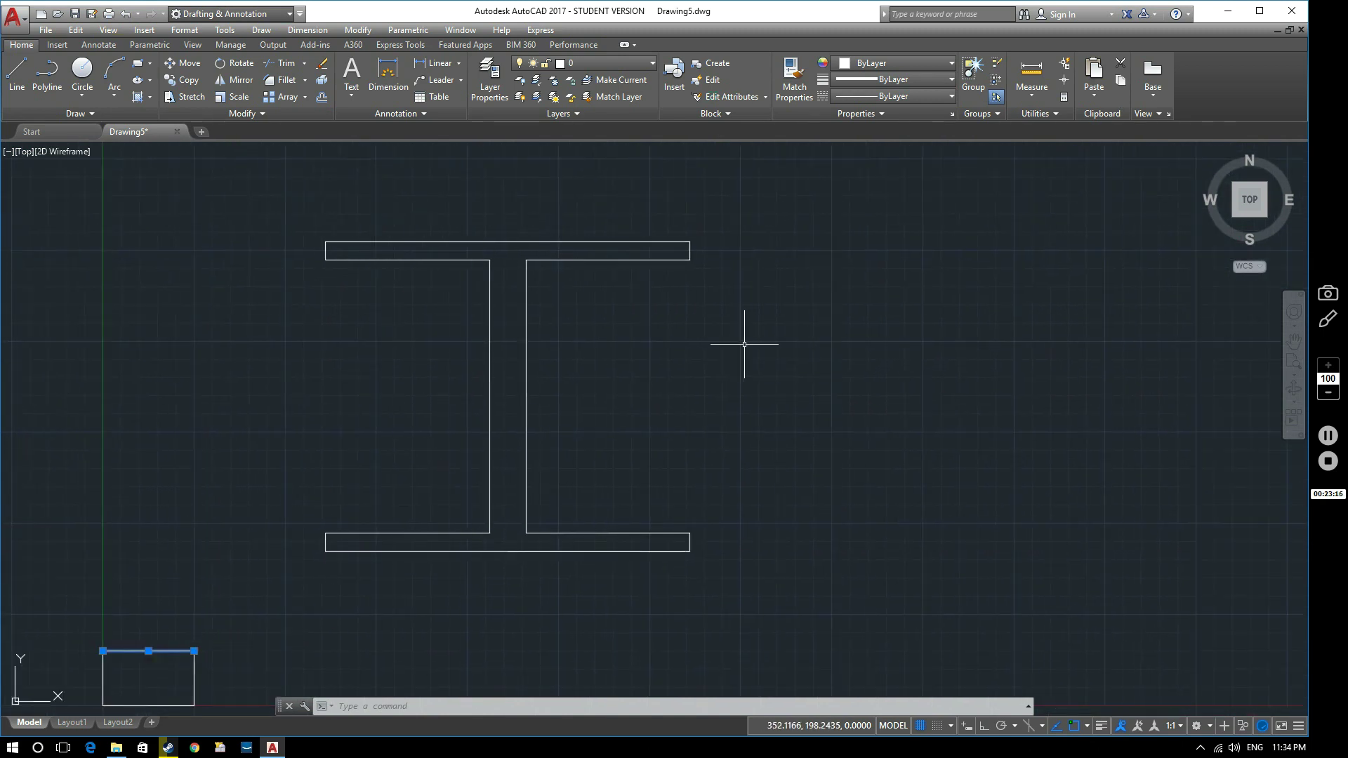
{"action": "scroll", "coordinate": [840, 349], "scroll_direction": "down", "scroll_amount": 2}
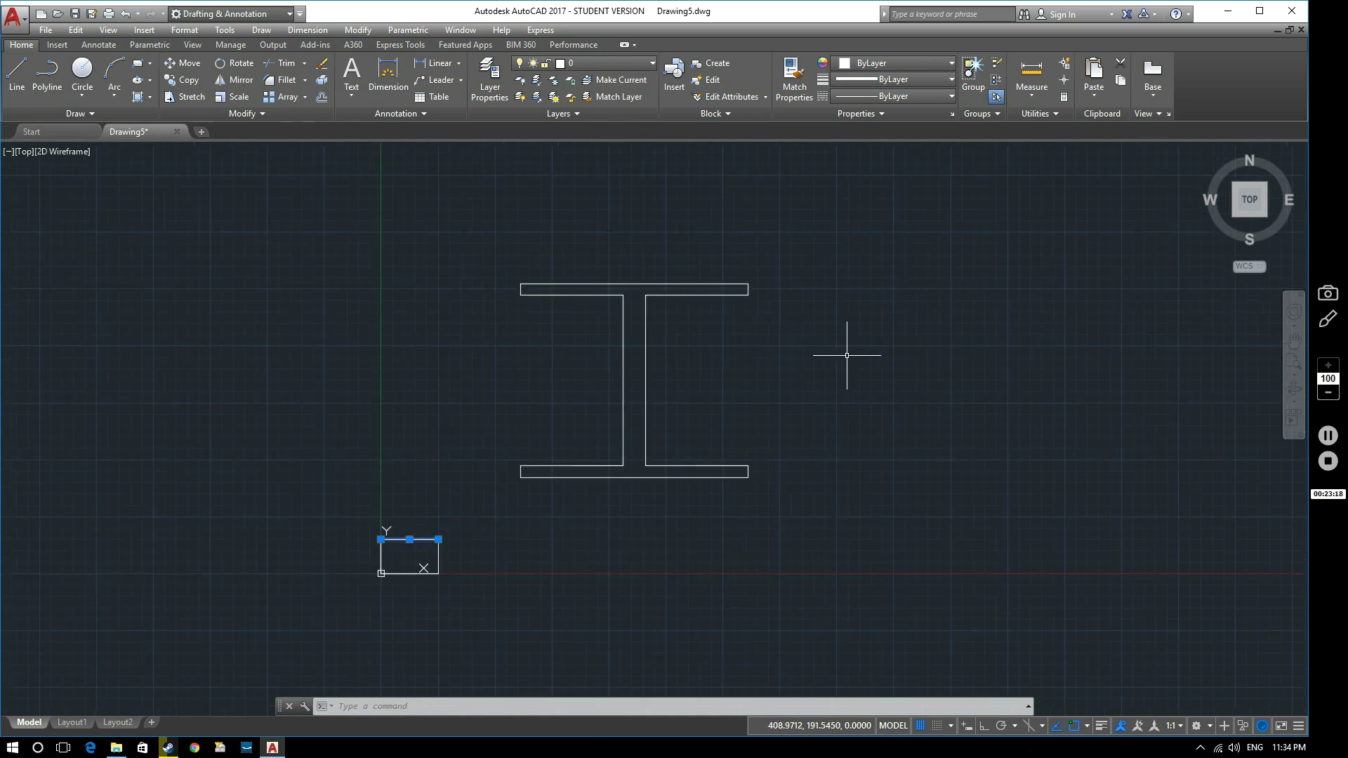
{"action": "middle_click_drag", "start_coordinate": [849, 355], "coordinate": [773, 359]}
{"action": "mouse_move", "coordinate": [858, 393]}
{"action": "middle_mouse_down"}
{"action": "mouse_move", "coordinate": [835, 394]}
{"action": "mouse_move", "coordinate": [822, 424]}
{"action": "mouse_move", "coordinate": [800, 413]}
{"action": "mouse_move", "coordinate": [843, 436]}
{"action": "mouse_move", "coordinate": [800, 448]}
{"action": "mouse_move", "coordinate": [794, 475]}
{"action": "mouse_move", "coordinate": [845, 485]}
{"action": "middle_mouse_up"}
{"action": "scroll", "coordinate": [758, 468], "scroll_direction": "up", "scroll_amount": 2}
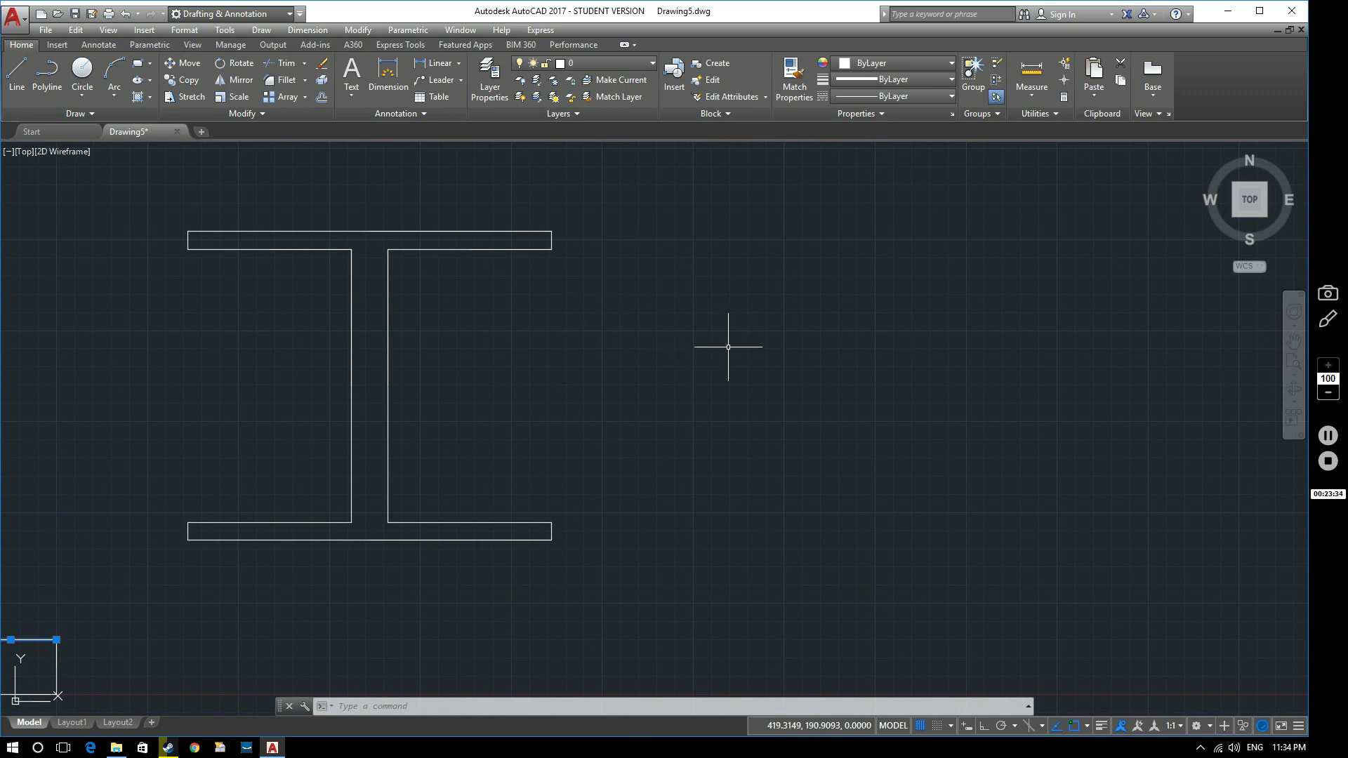
Start a polyline level with the bottom flange, placing then undoing a trial vertex.
{"action": "type", "text": "p1"}
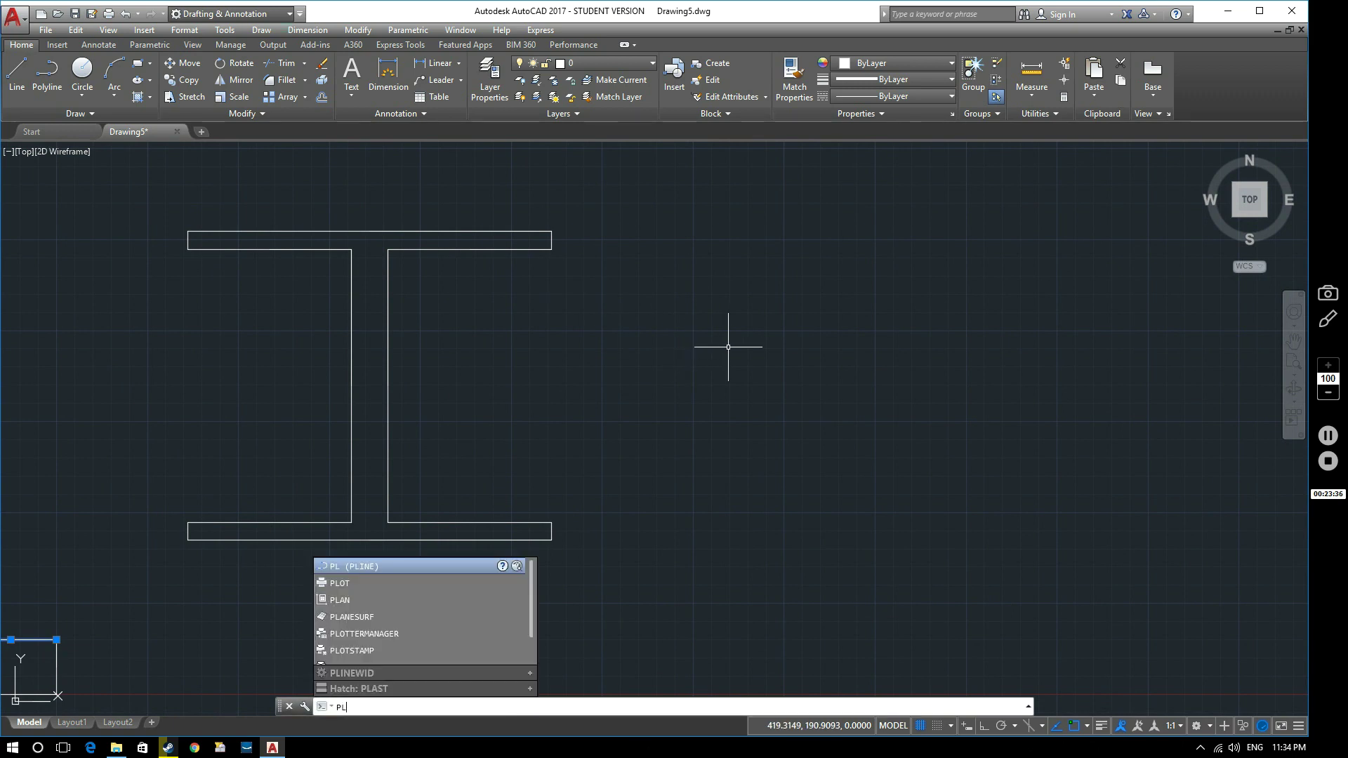
{"action": "key", "text": "Return"}
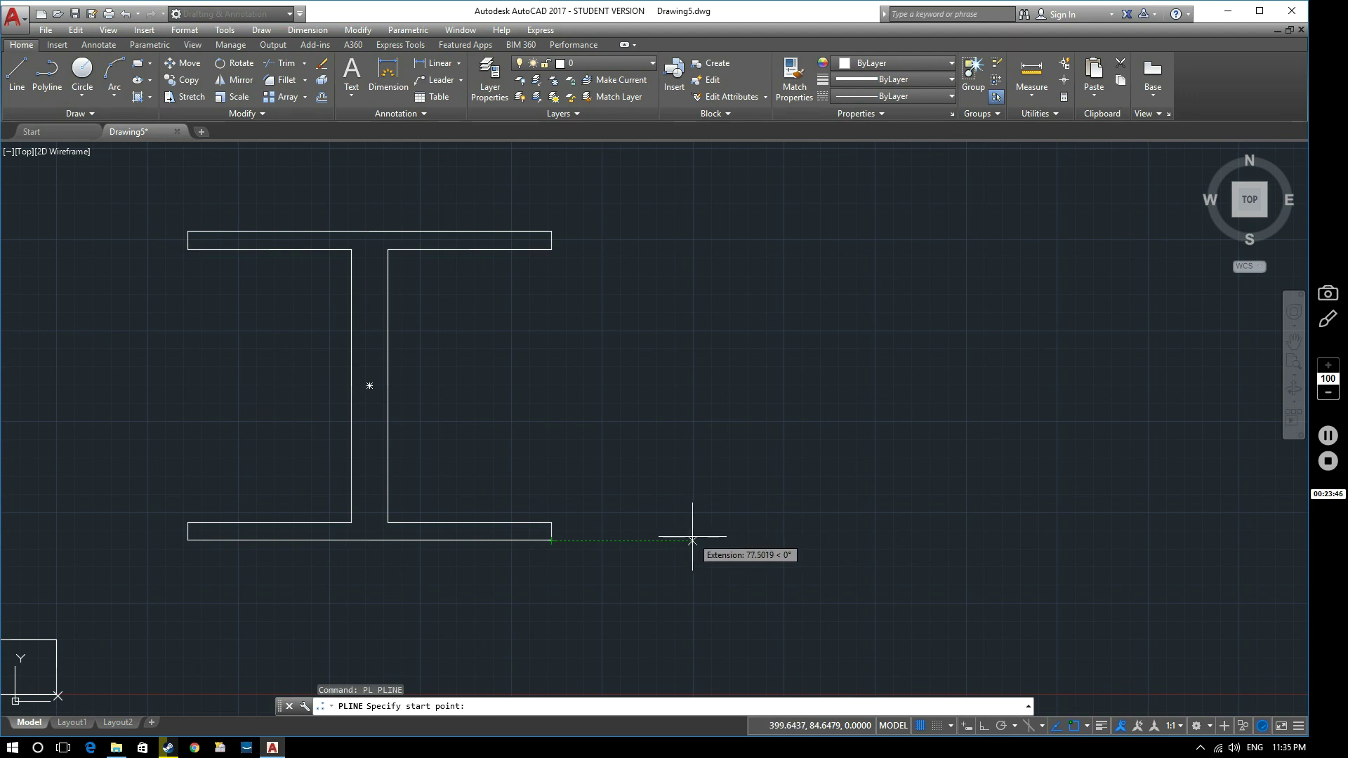
{"action": "left_click", "coordinate": [693, 541]}
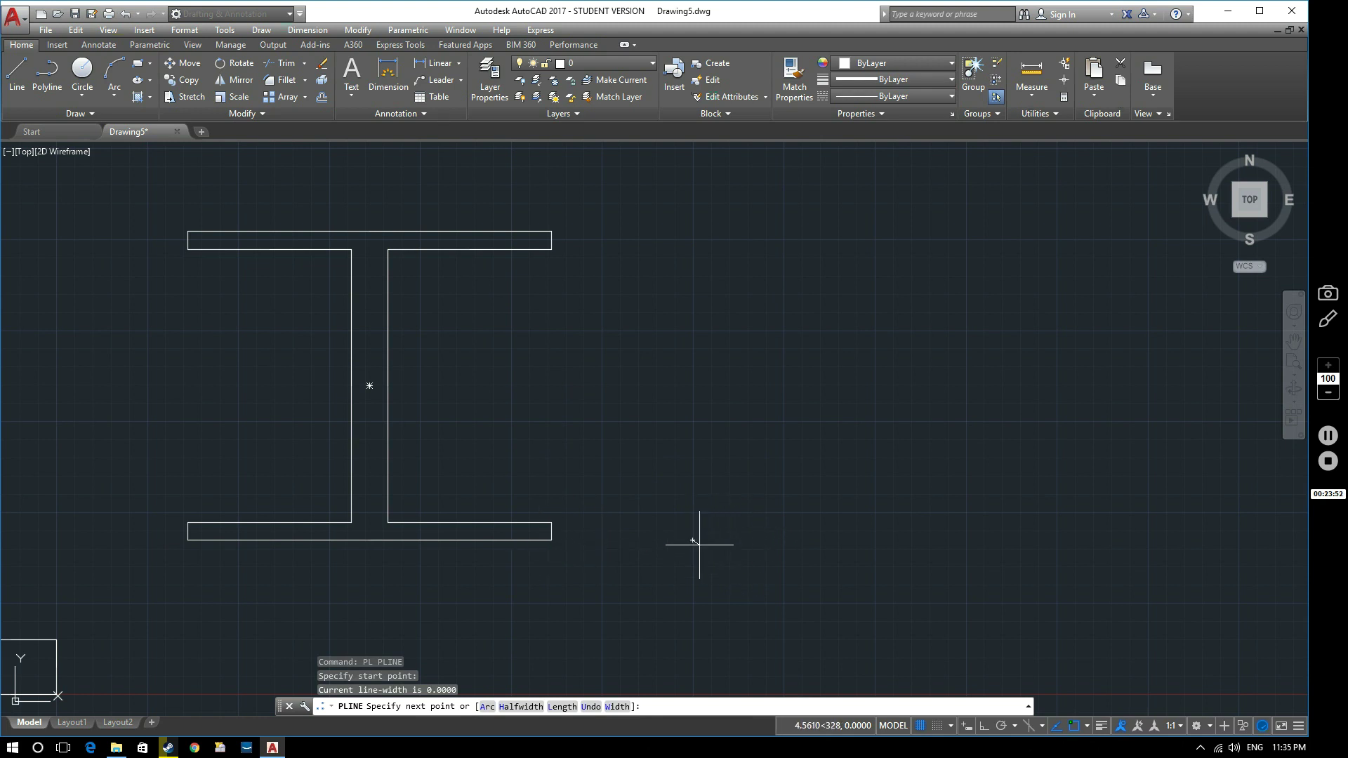
{"action": "scroll", "coordinate": [698, 544], "scroll_direction": "up", "scroll_amount": 2}
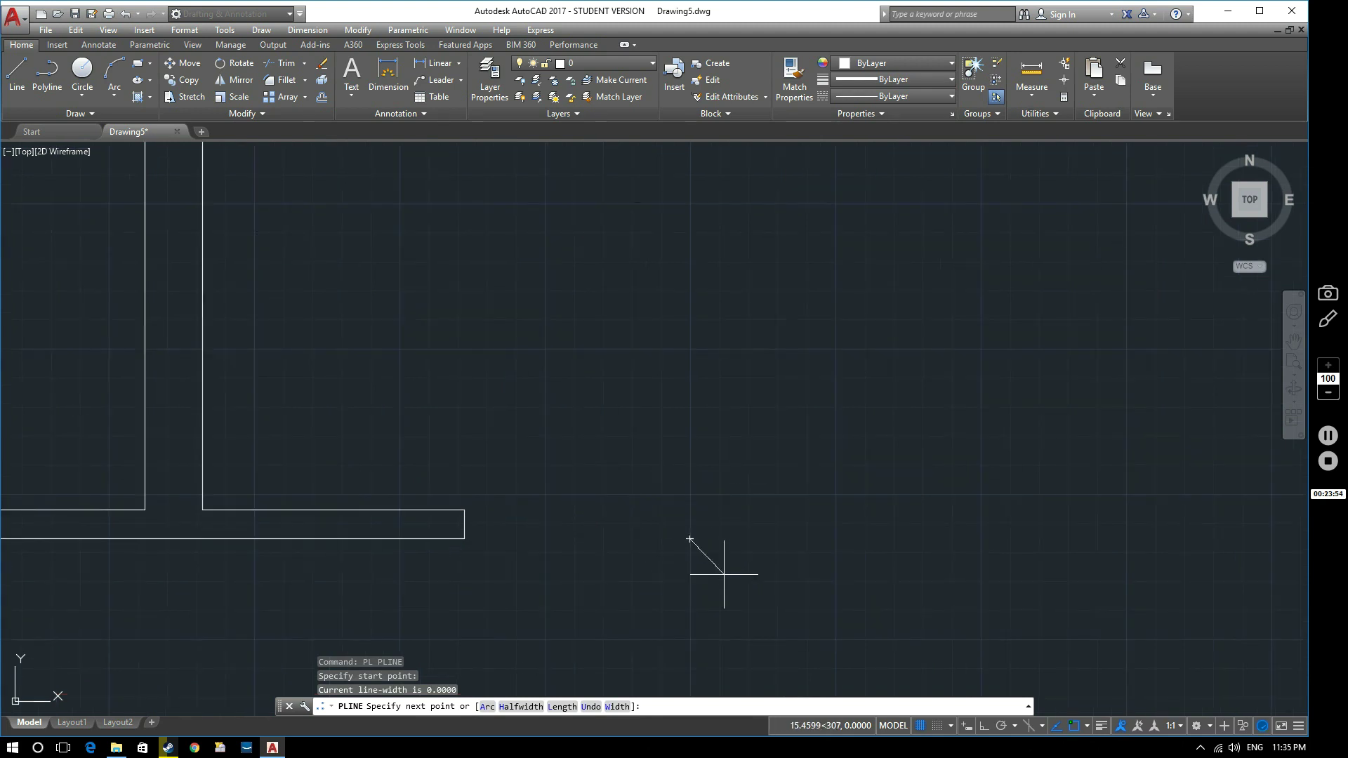
{"action": "left_click", "coordinate": [696, 498]}
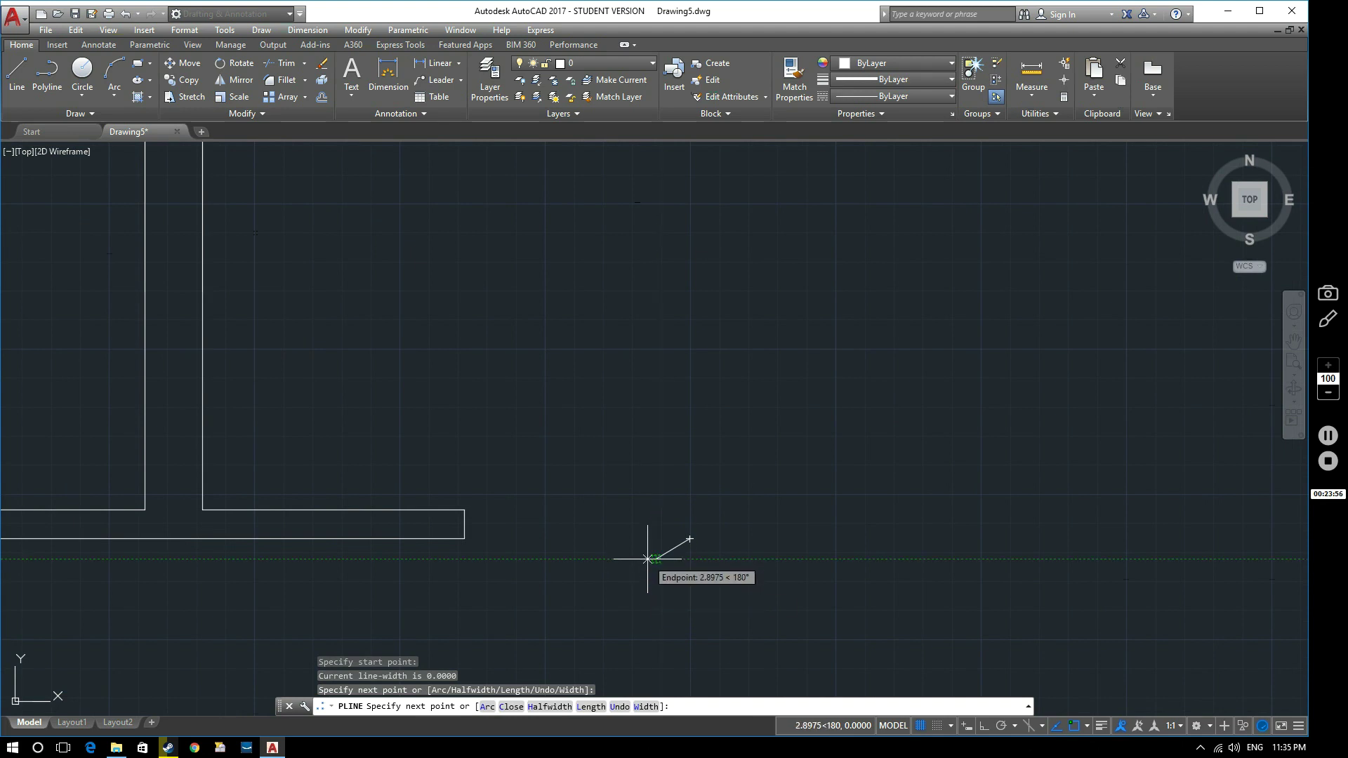
{"action": "type", "text": "u"}
{"action": "key", "text": "Return"}
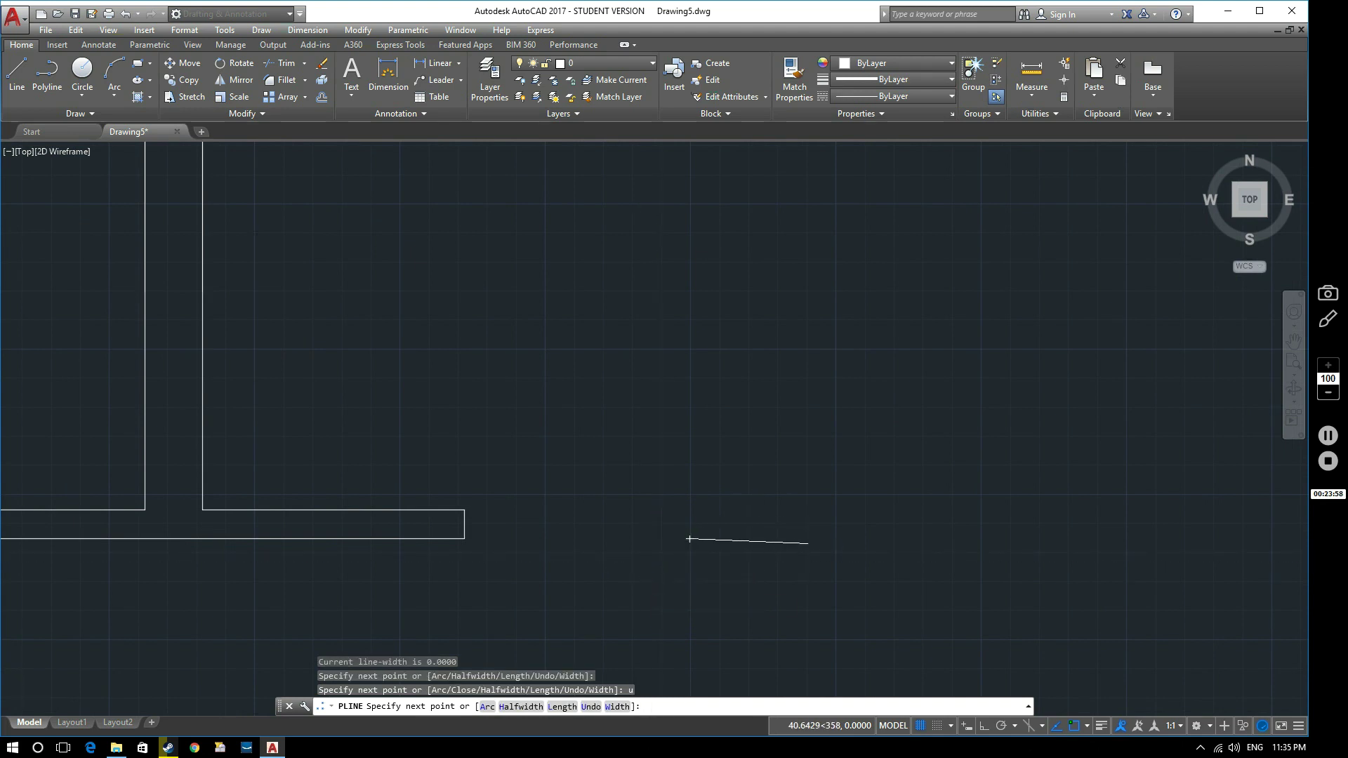
{"action": "scroll", "coordinate": [808, 542], "scroll_direction": "down", "scroll_amount": 1}
{"action": "middle_click_drag", "start_coordinate": [842, 511], "coordinate": [818, 533]}
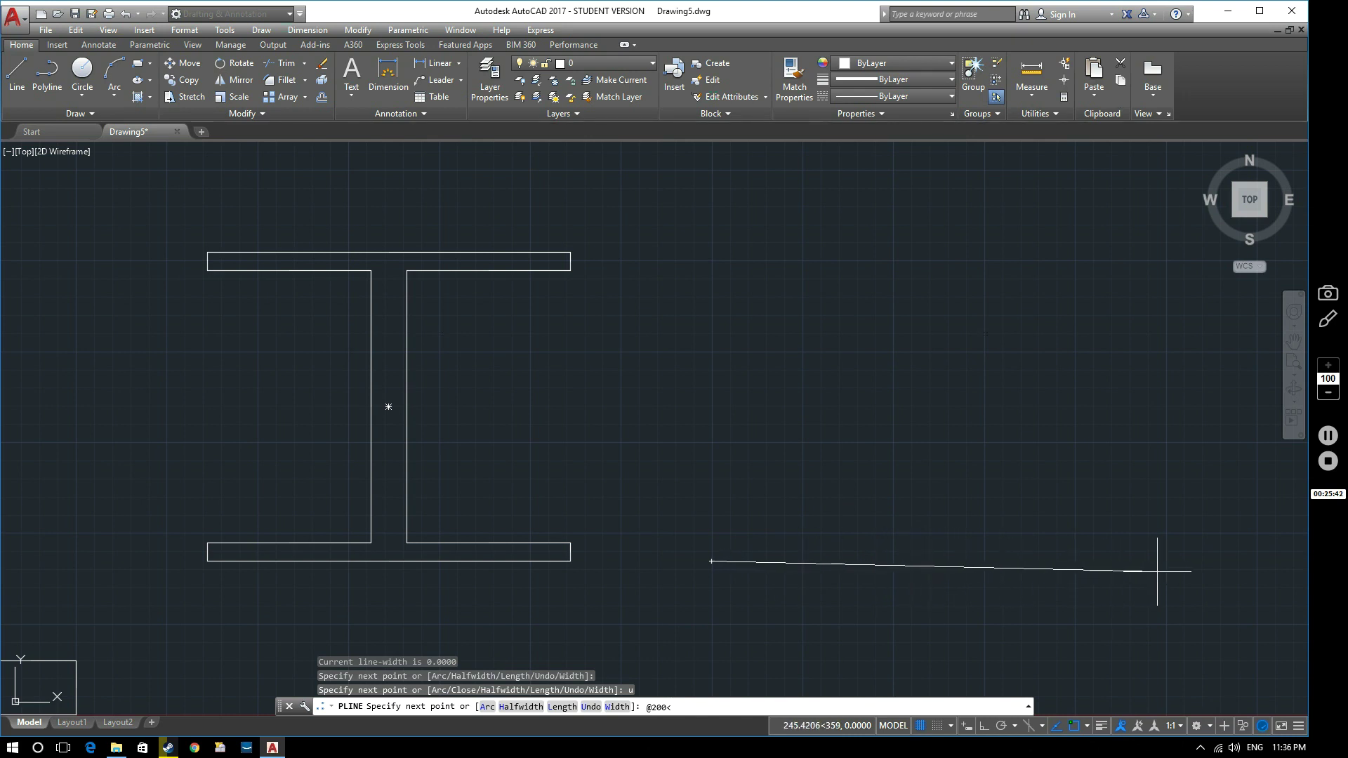
{"action": "key", "text": "shift"}
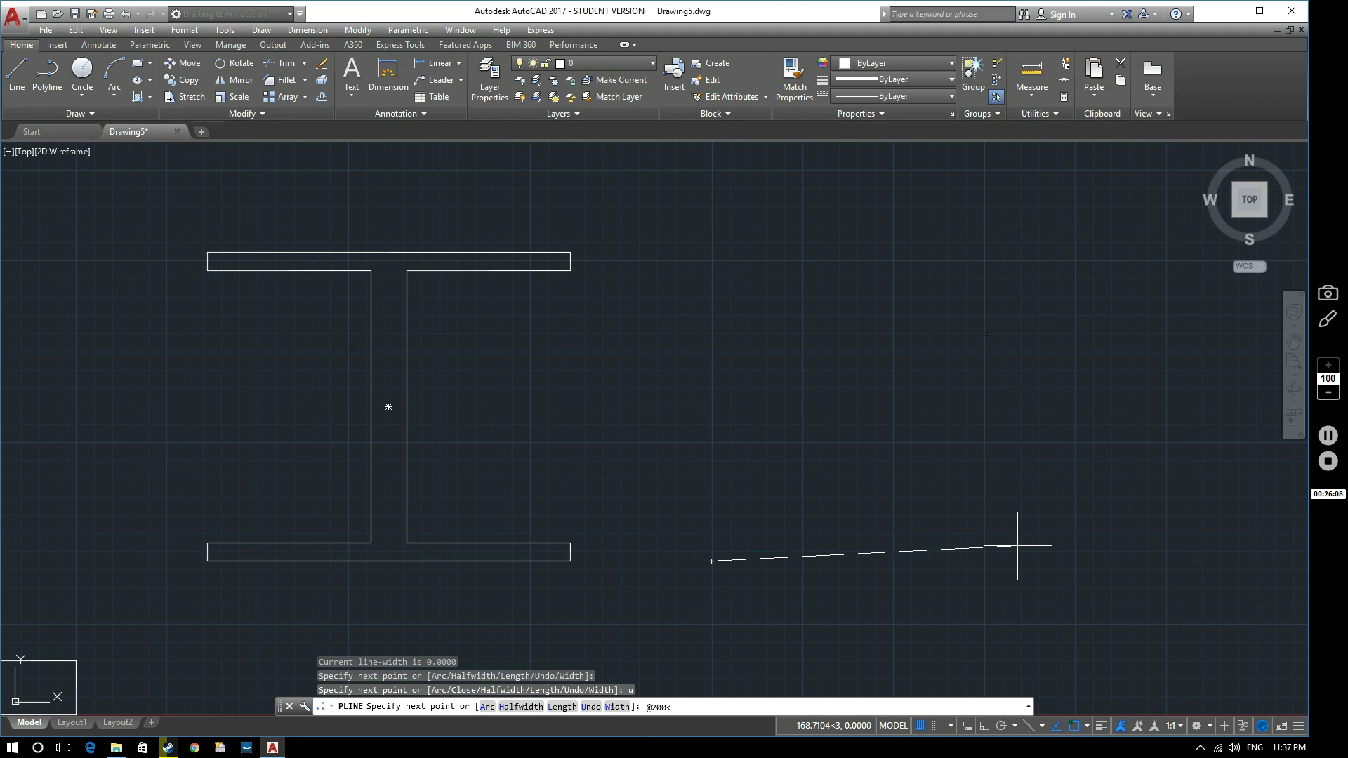
{"action": "type", "text": "0"}
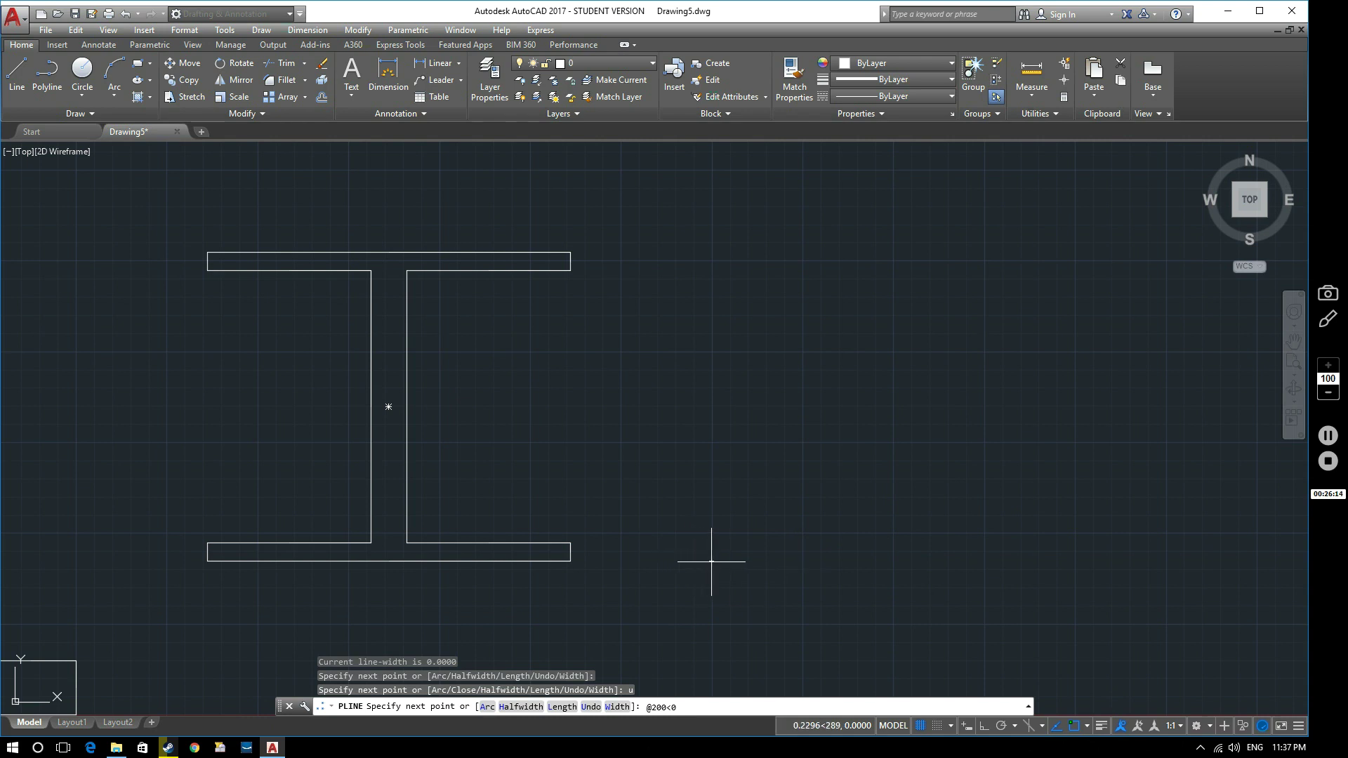
{"action": "key", "text": "Return"}
{"action": "key", "text": "F8"}
{"action": "key", "text": "F8"}
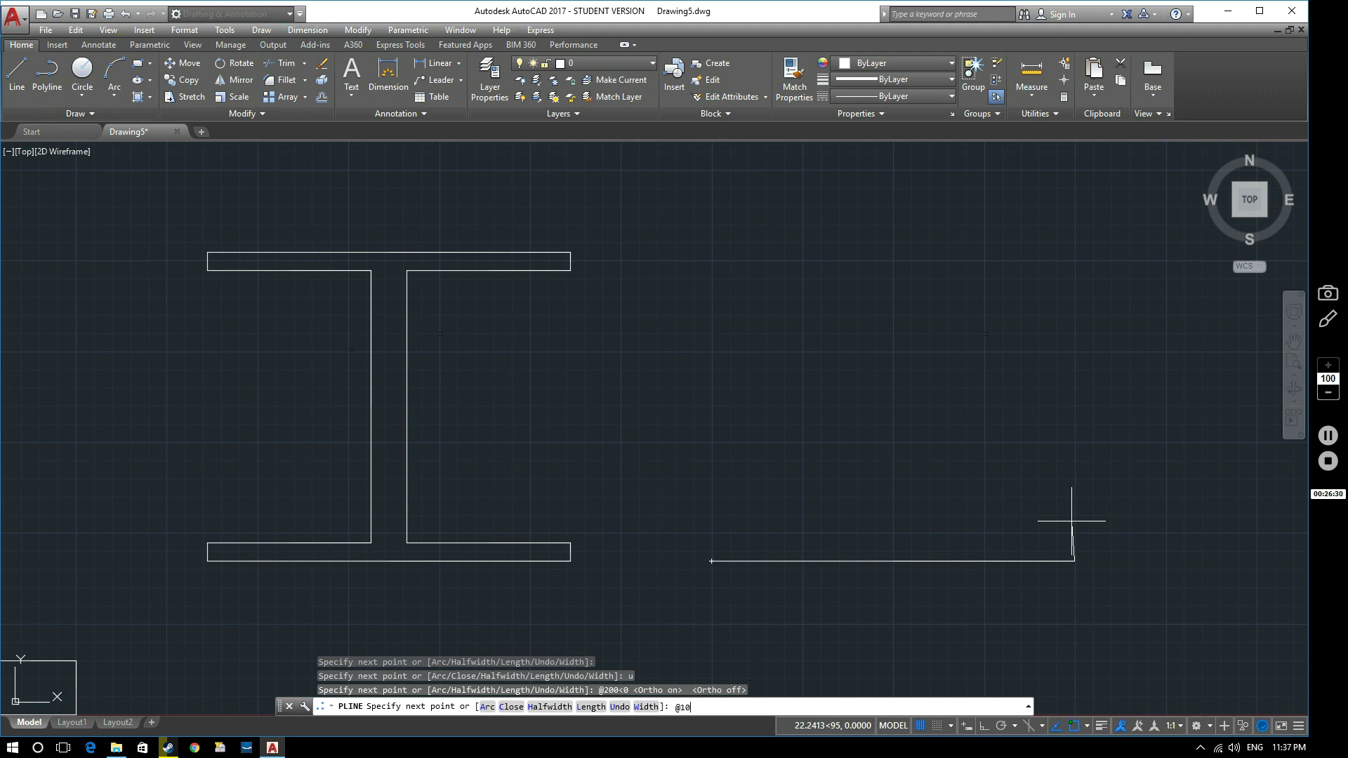
{"action": "type", "text": "<"}
{"action": "type", "text": "90"}
{"action": "key", "text": "Return"}
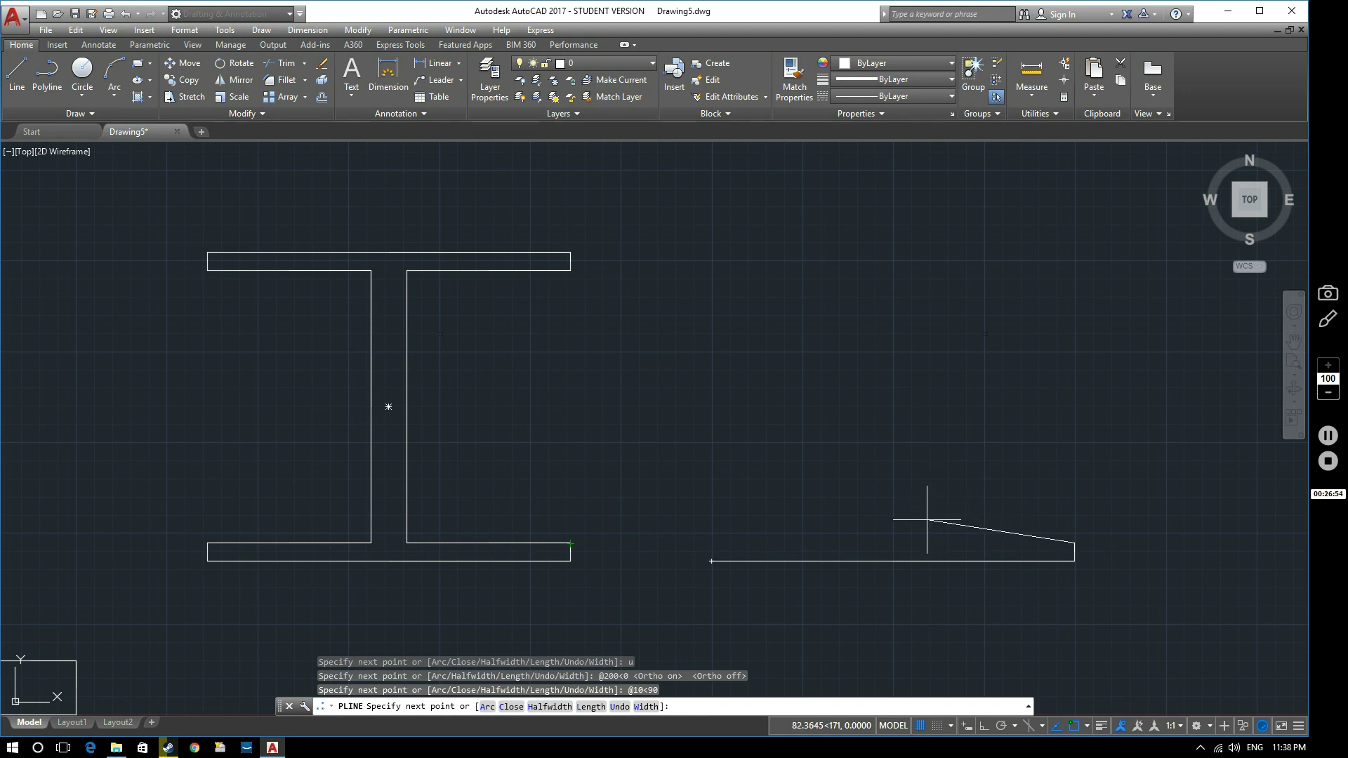
{"action": "key", "text": "F8"}
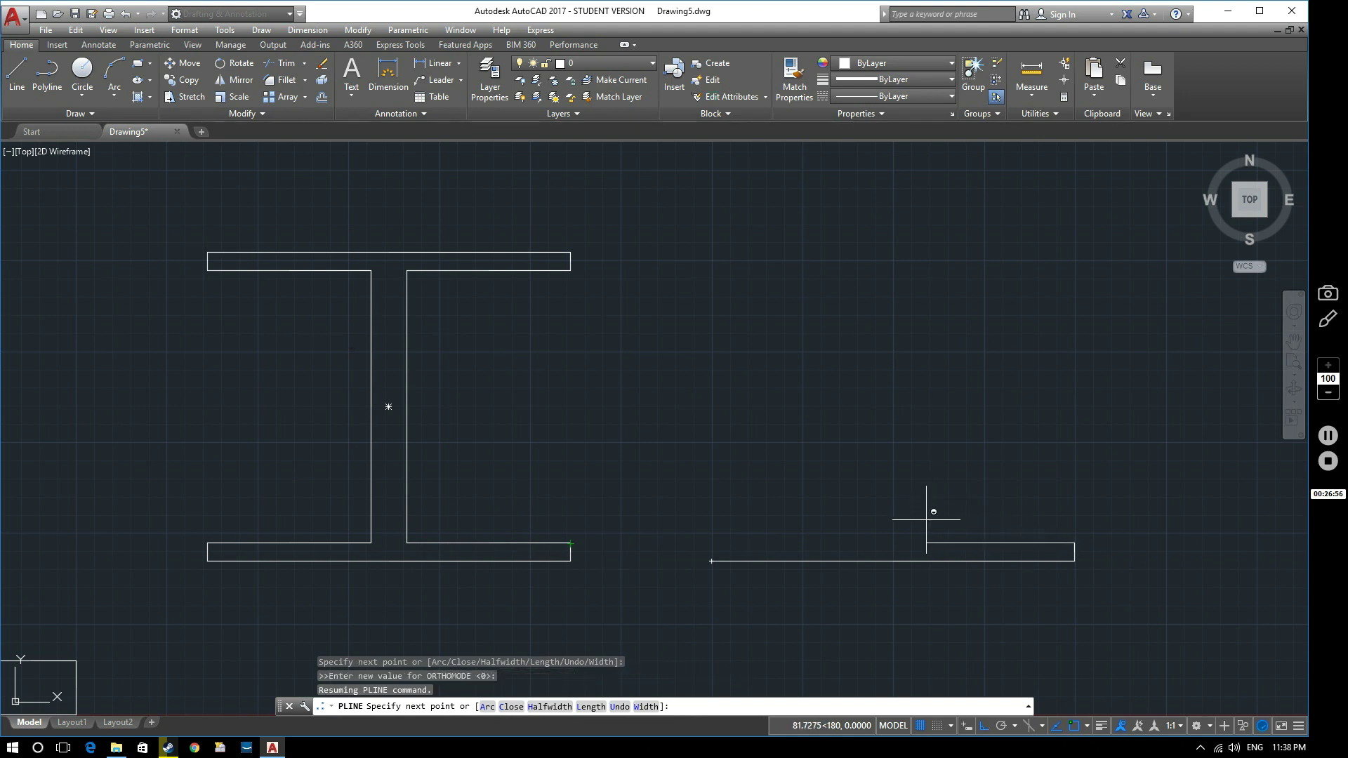
{"action": "type", "text": "@"}
{"action": "key", "text": "F8"}
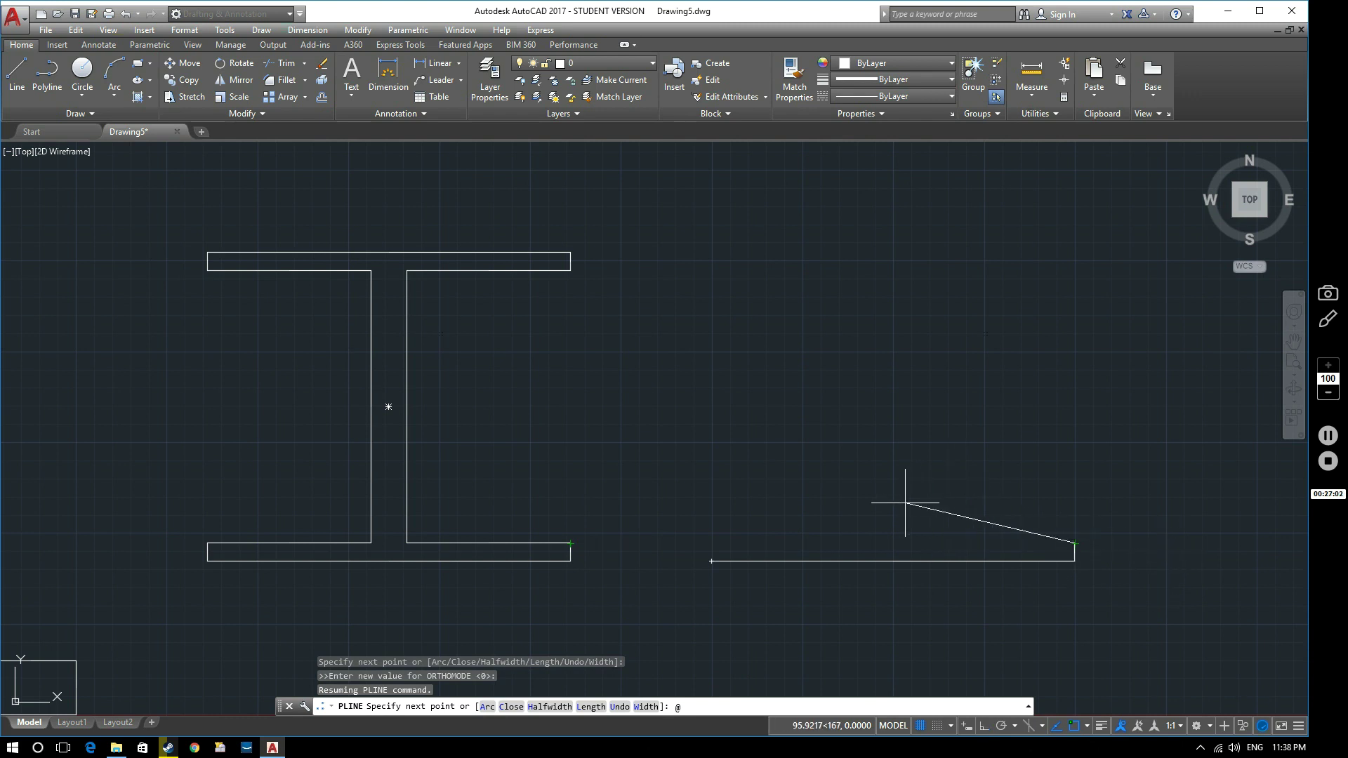
{"action": "type", "text": "@95"}
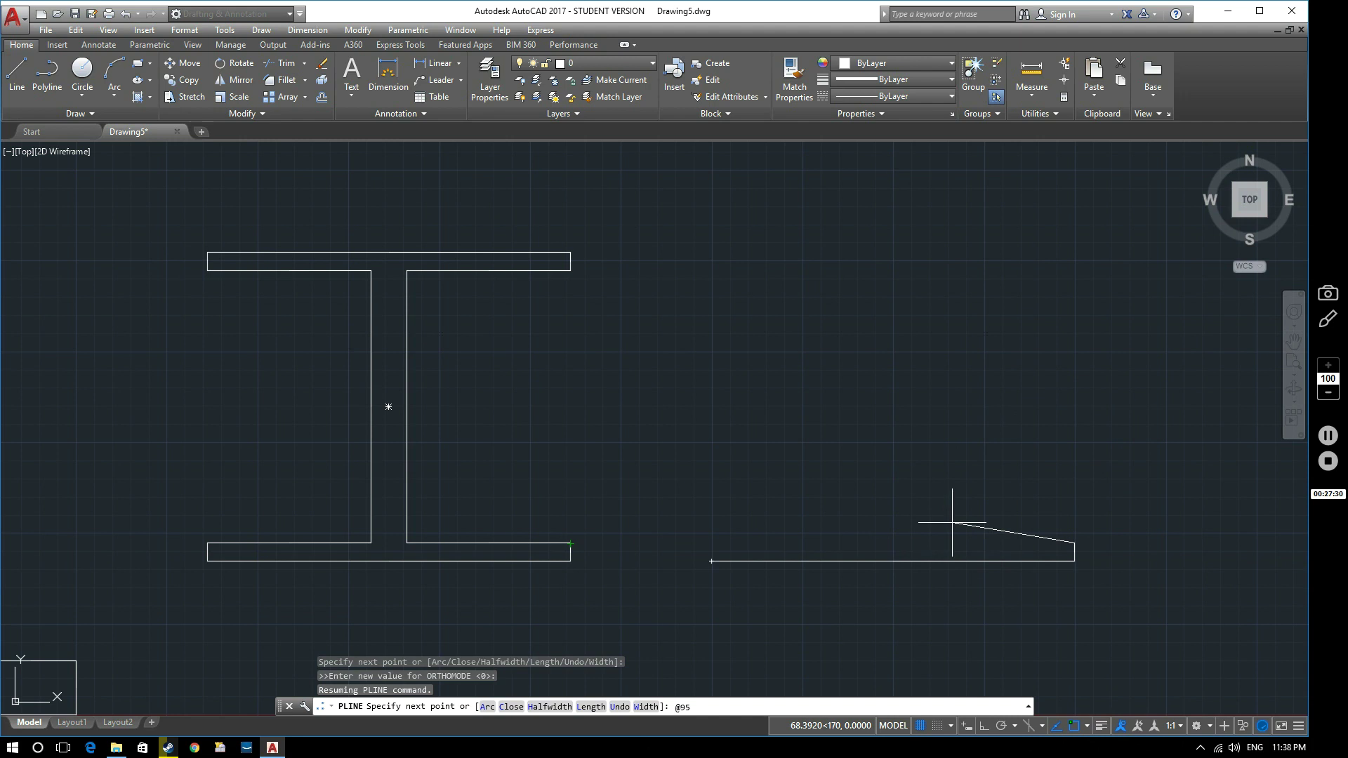
{"action": "type", "text": "75"}
{"action": "key", "text": "Return"}
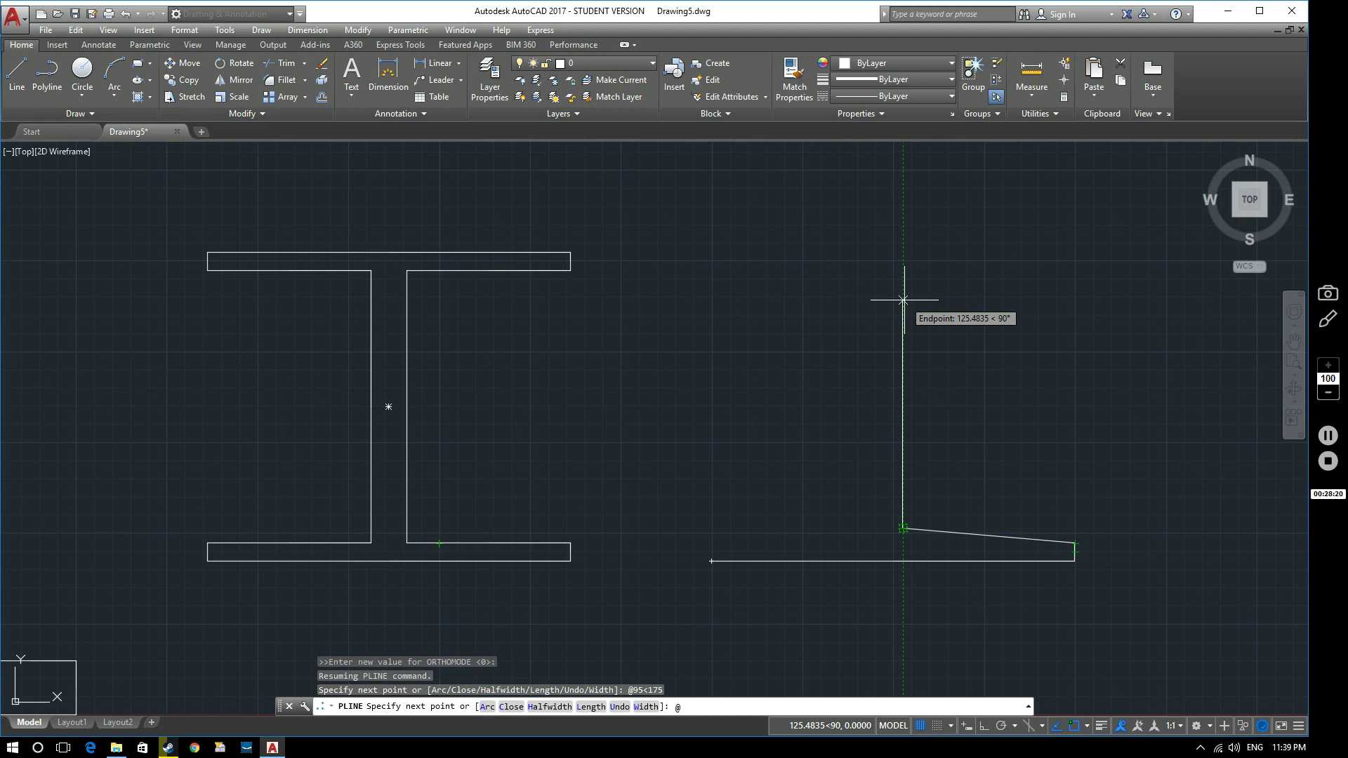
{"action": "type", "text": "140<"}
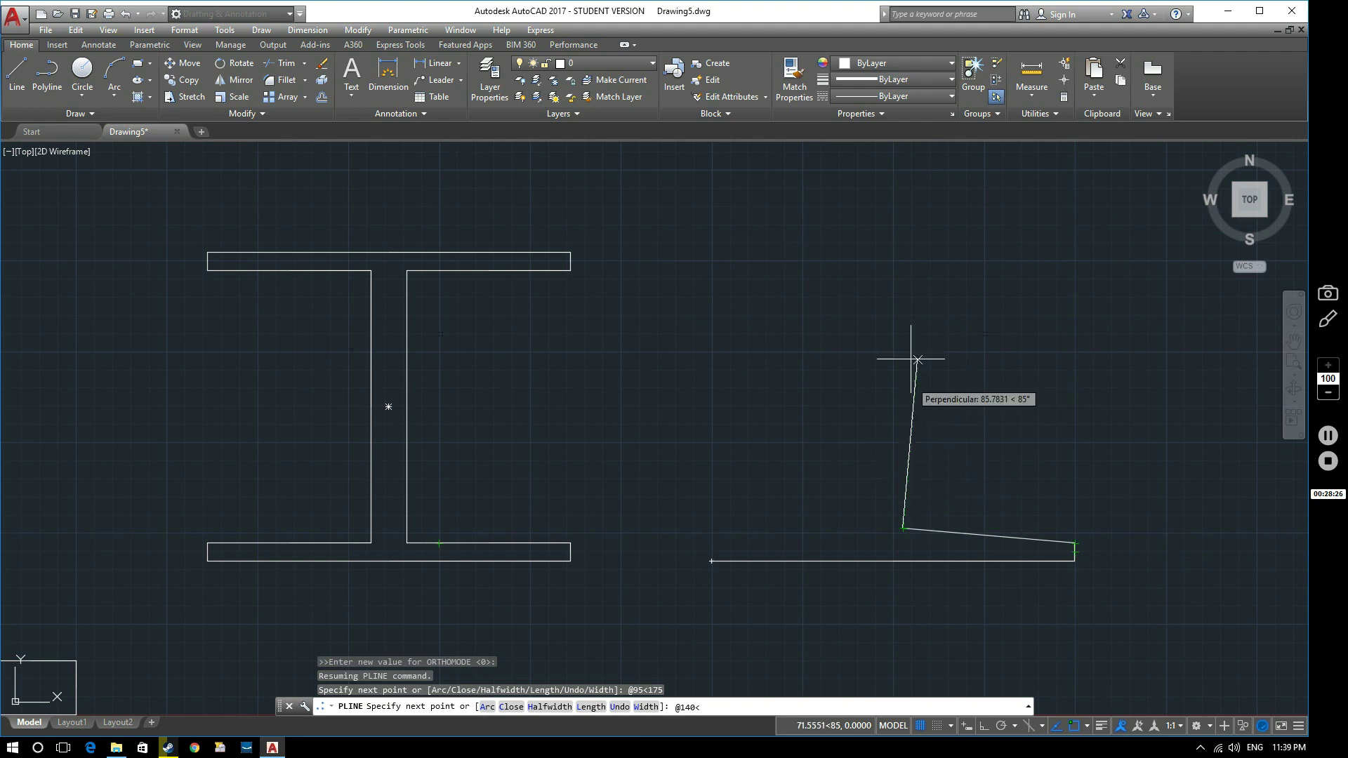
{"action": "type", "text": "90"}
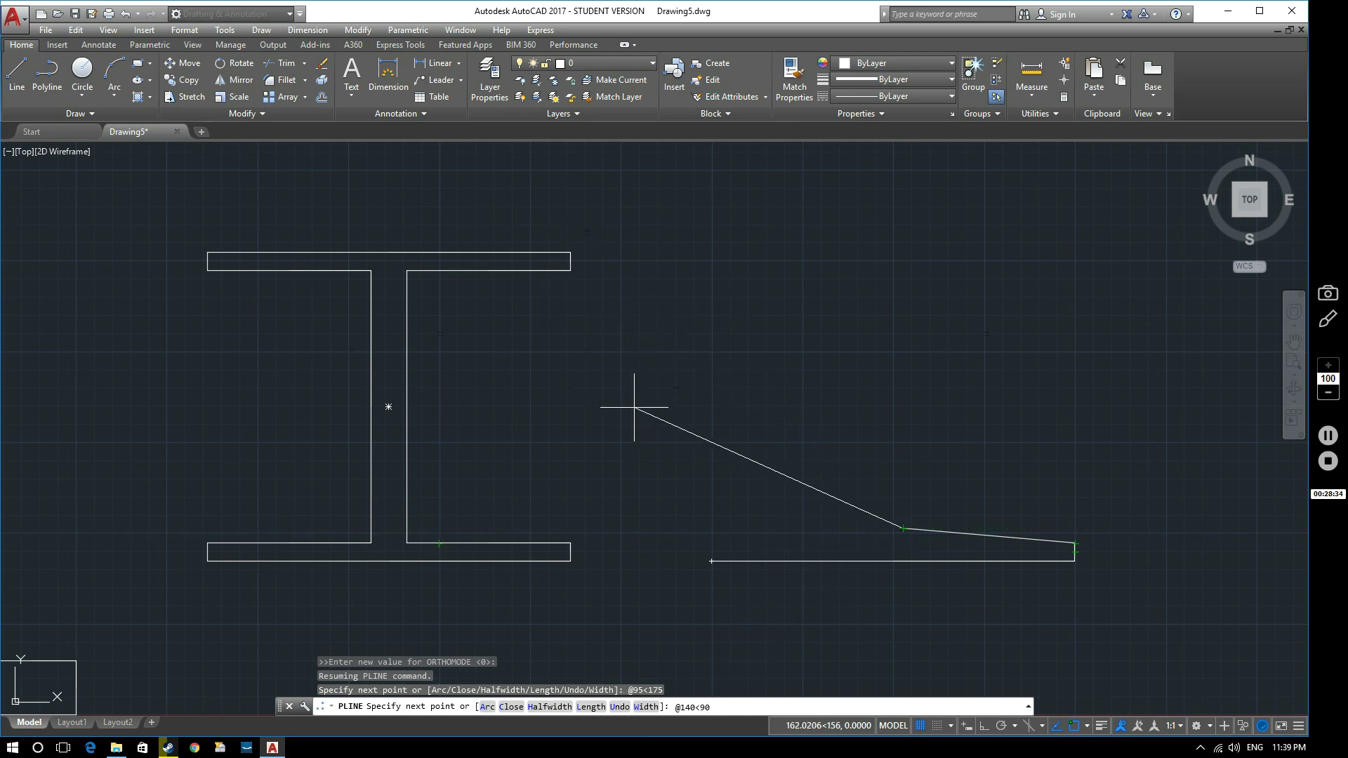
{"action": "key", "text": "Return"}
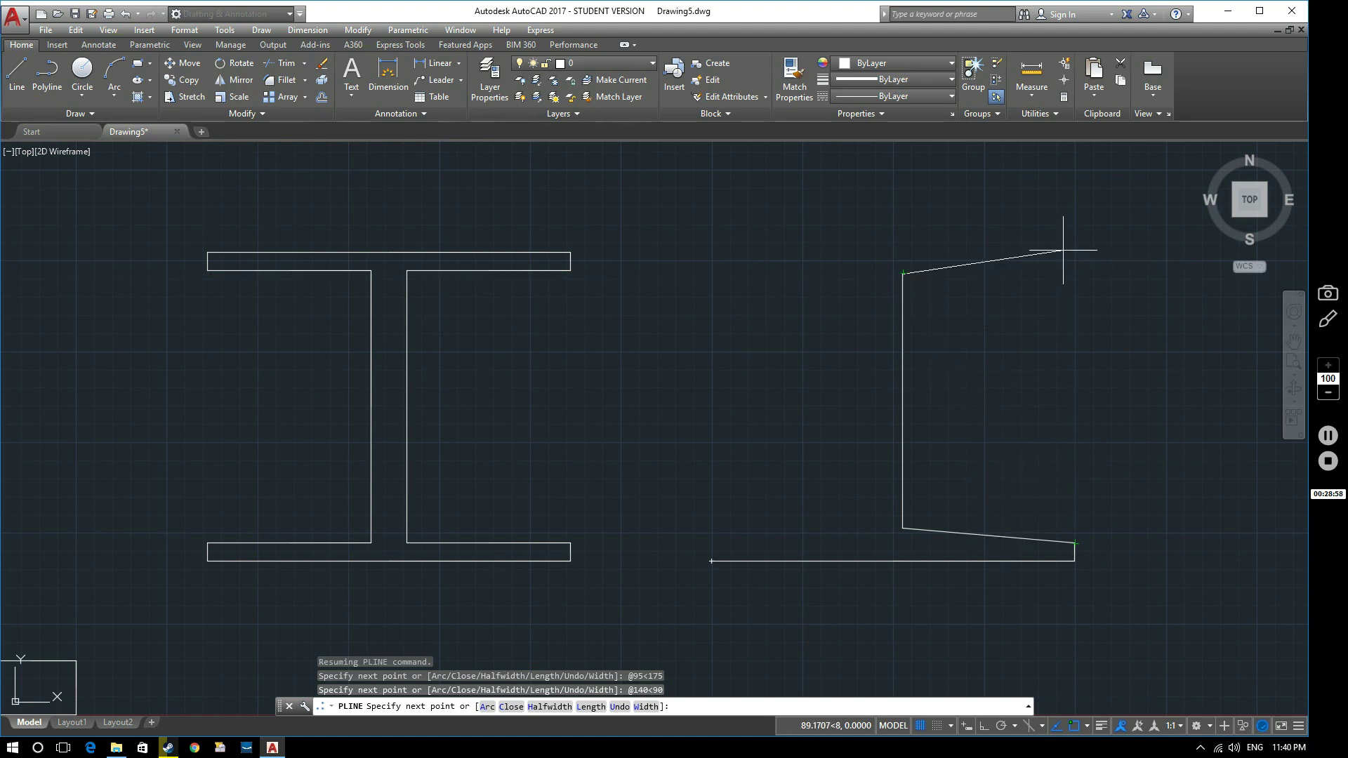
{"action": "type", "text": "95"}
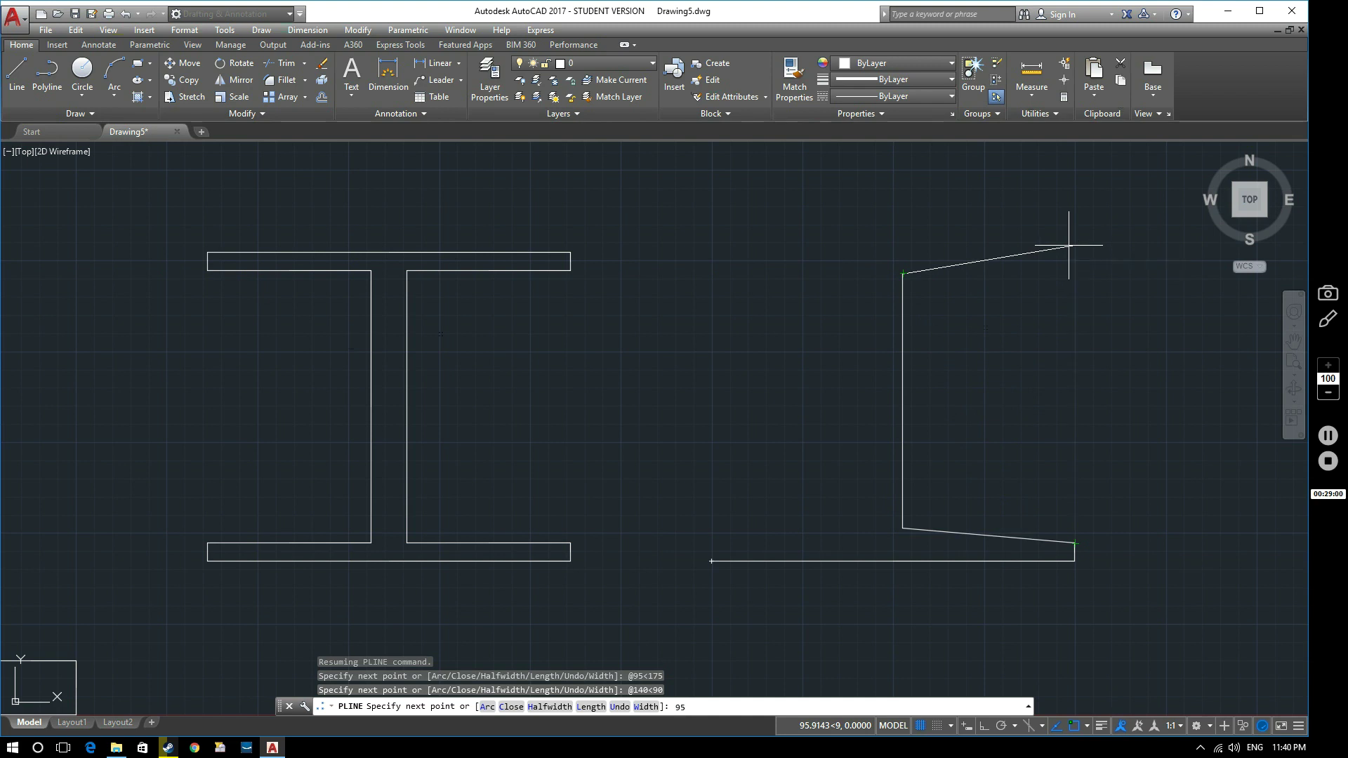
{"action": "key", "text": "BackSpace"}
{"action": "key", "text": "BackSpace"}
{"action": "type", "text": "@95<"}
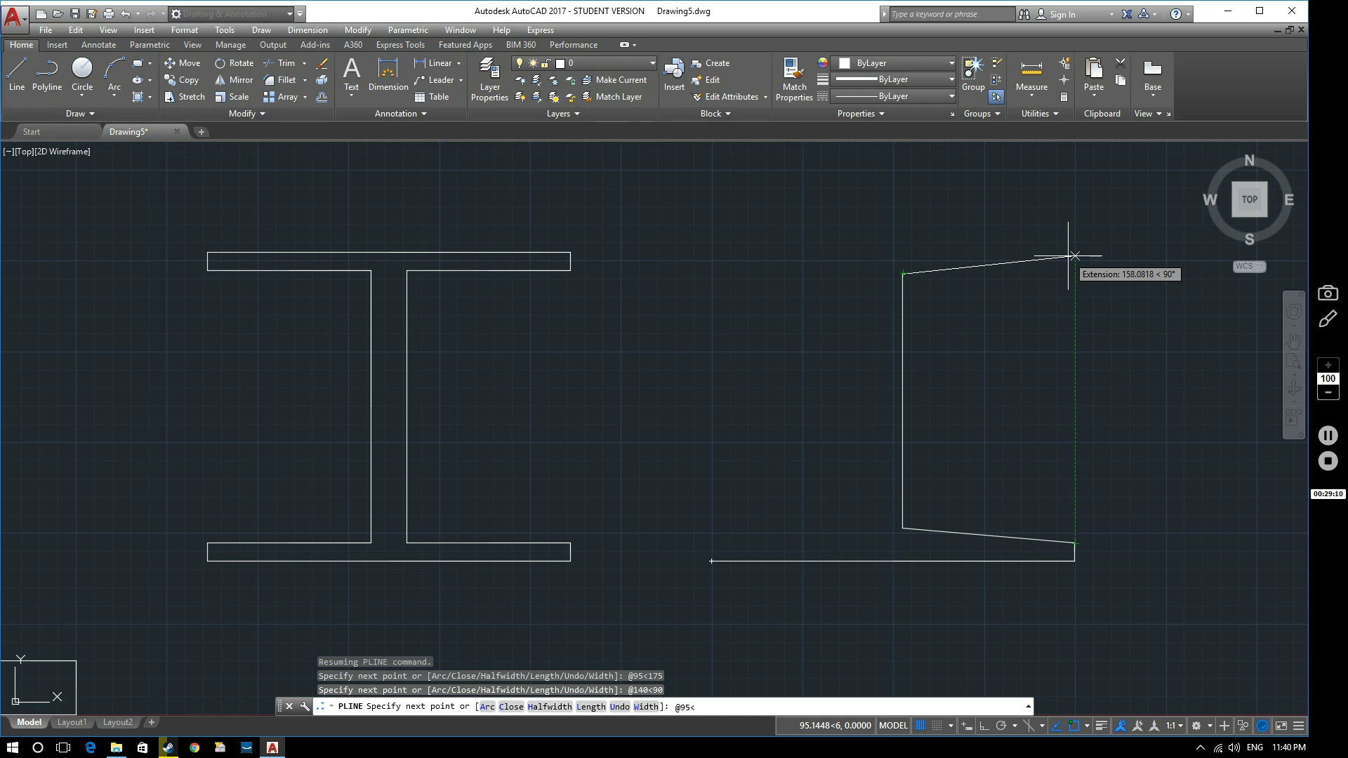
Add a 95-unit edge at 5°, a 10-unit rise at 90°, and a 200-unit top edge at 180°.
{"action": "type", "text": "5"}
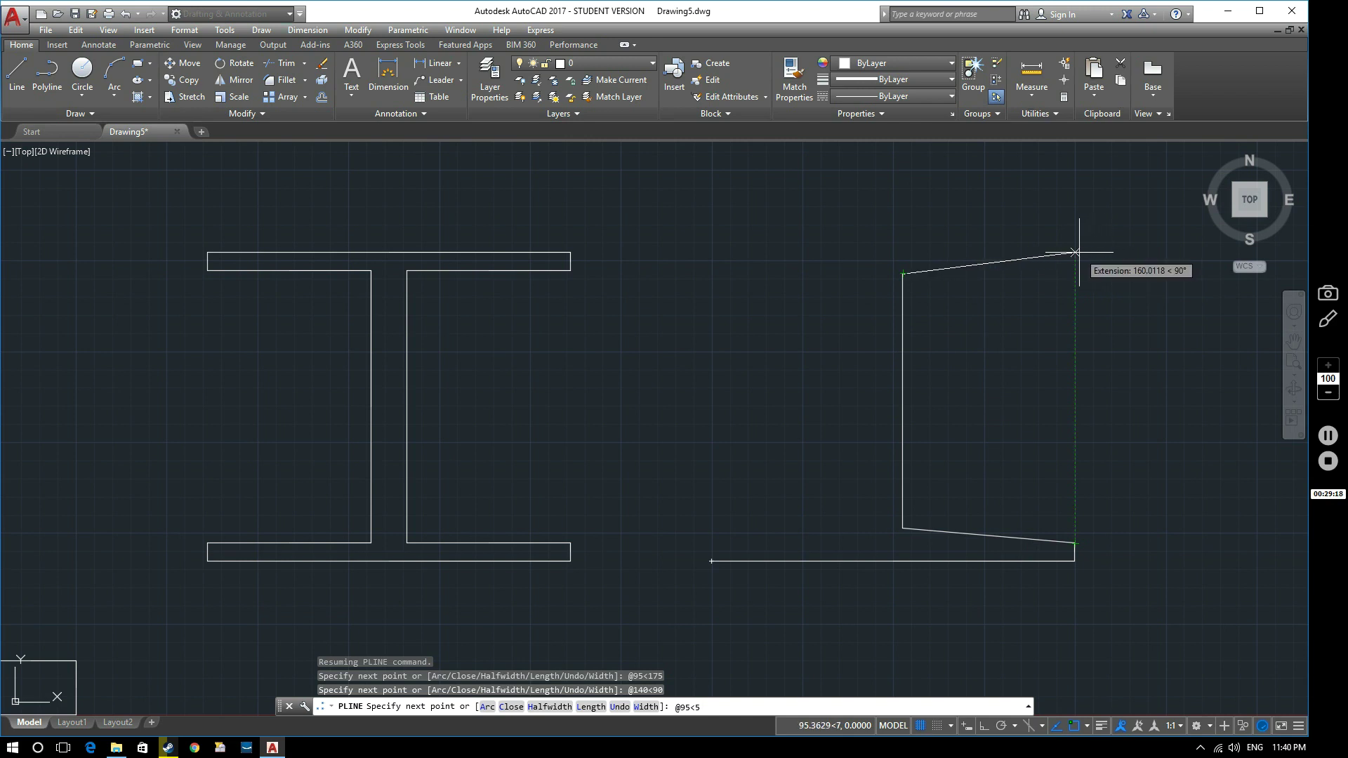
{"action": "key", "text": "Return"}
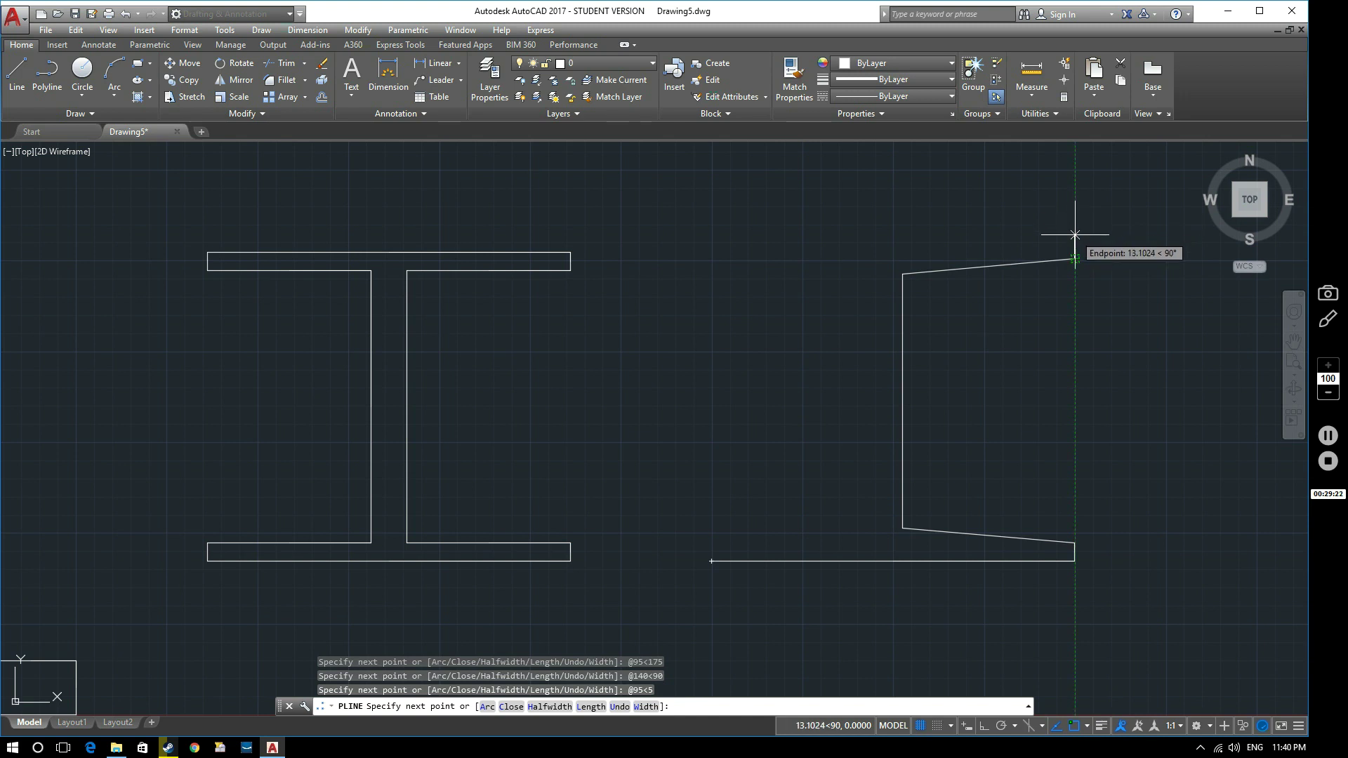
{"action": "key", "text": "F8"}
{"action": "type", "text": "@"}
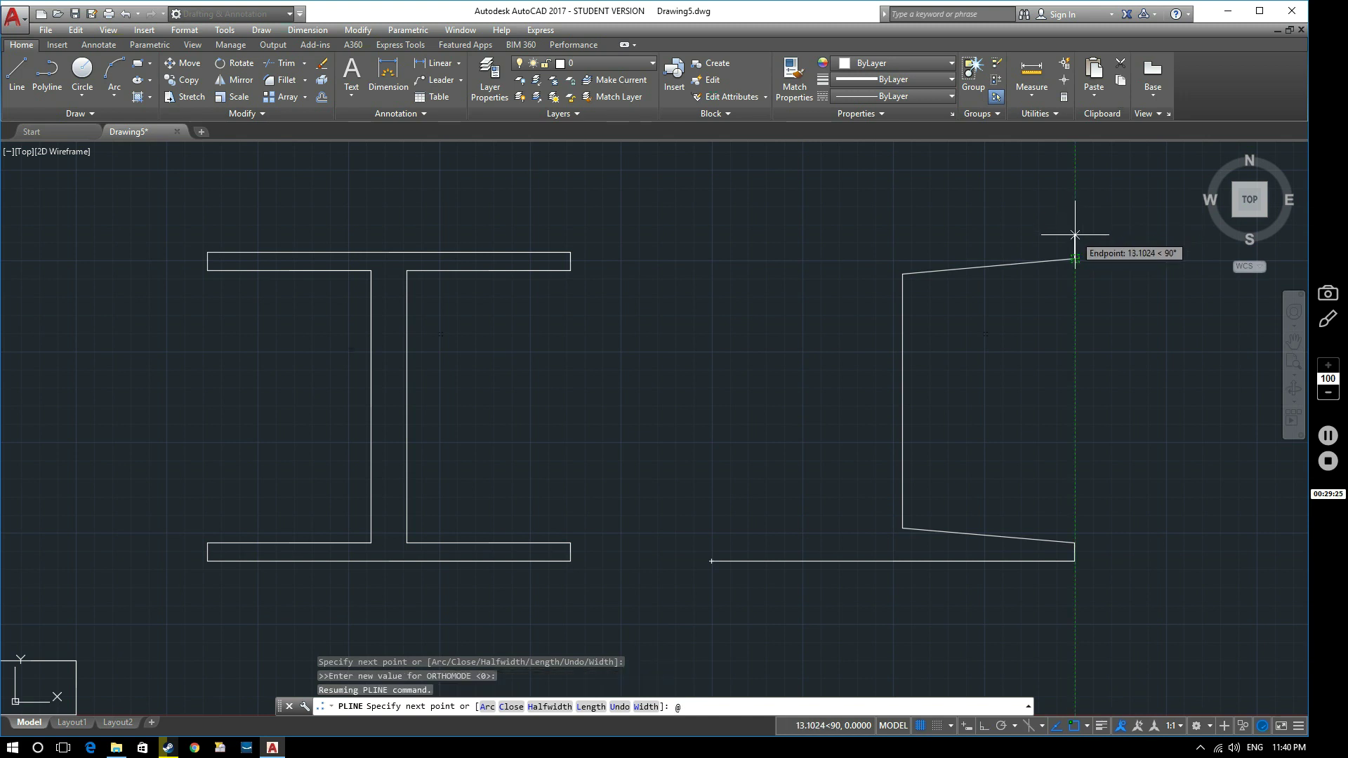
{"action": "type", "text": "10"}
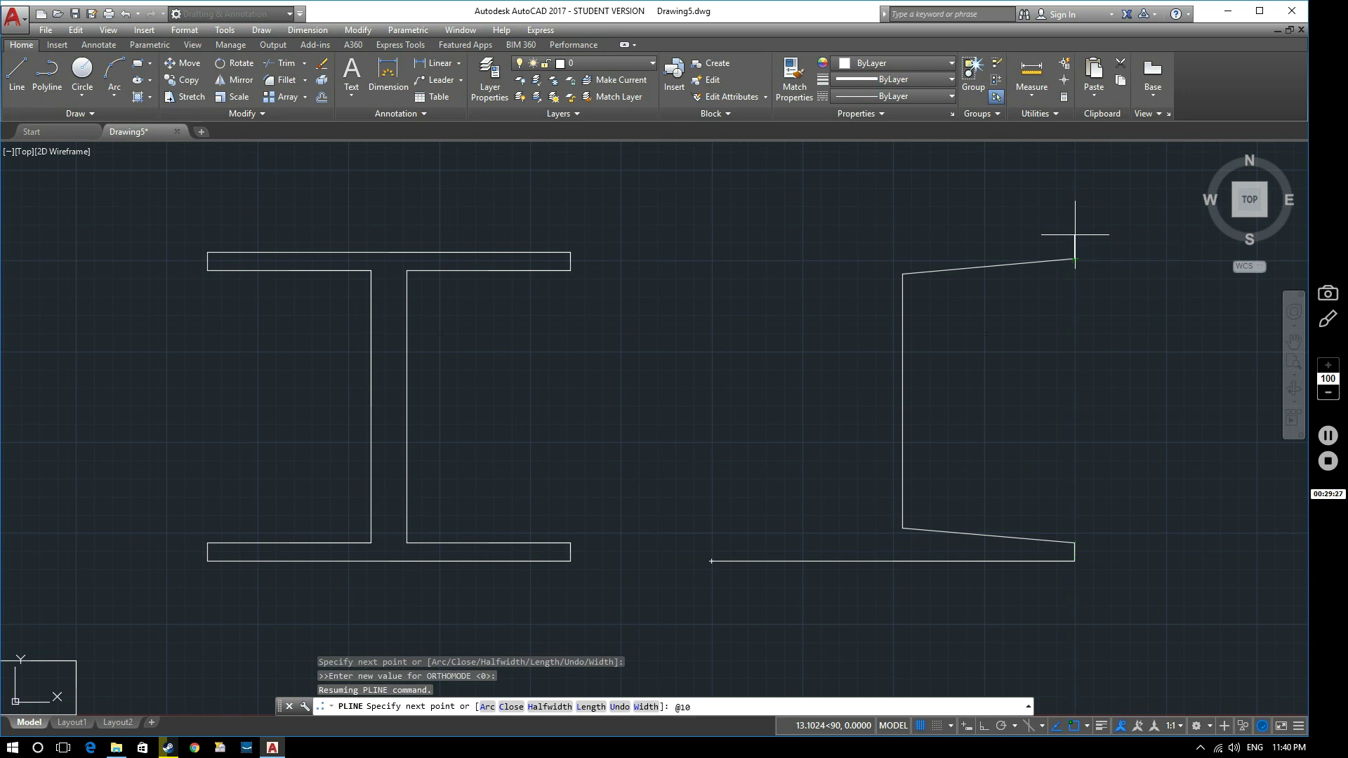
{"action": "type", "text": "<90"}
{"action": "key", "text": "Return"}
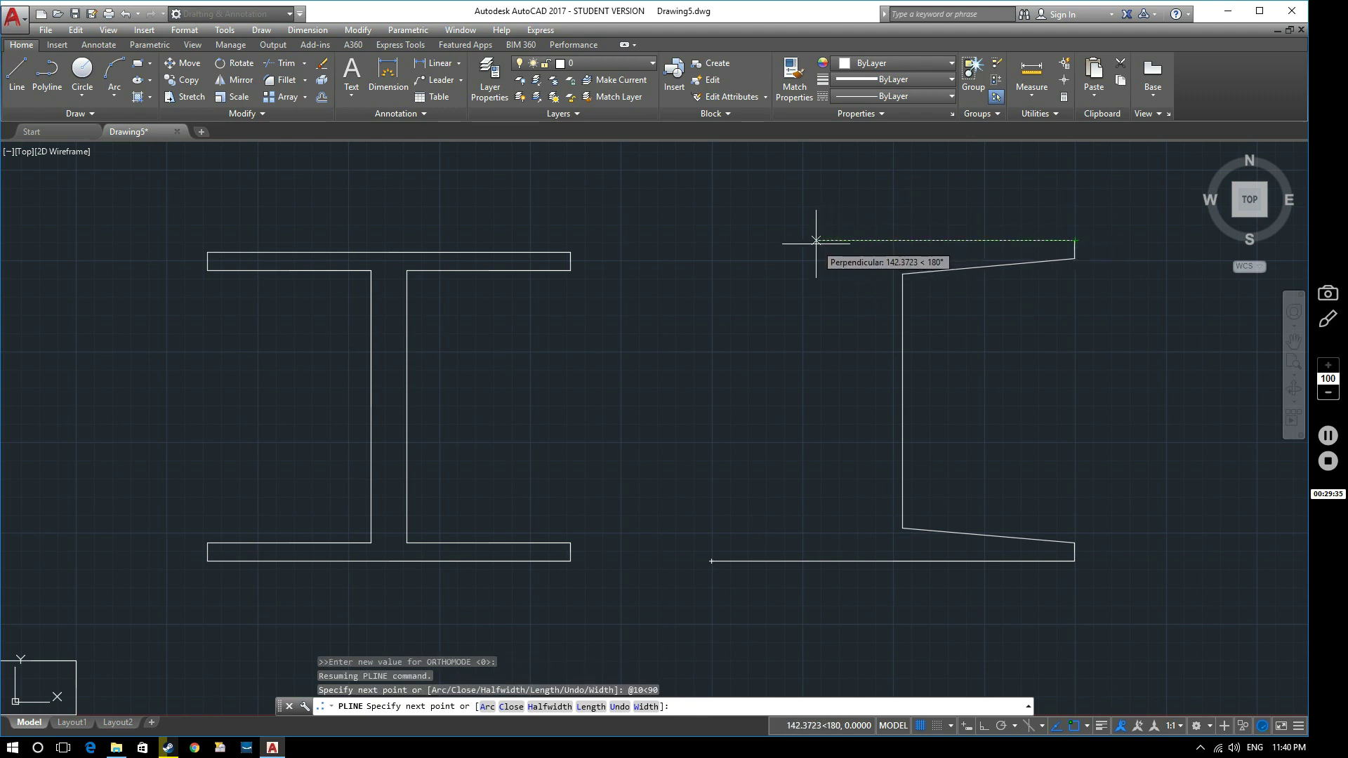
{"action": "type", "text": "@200"}
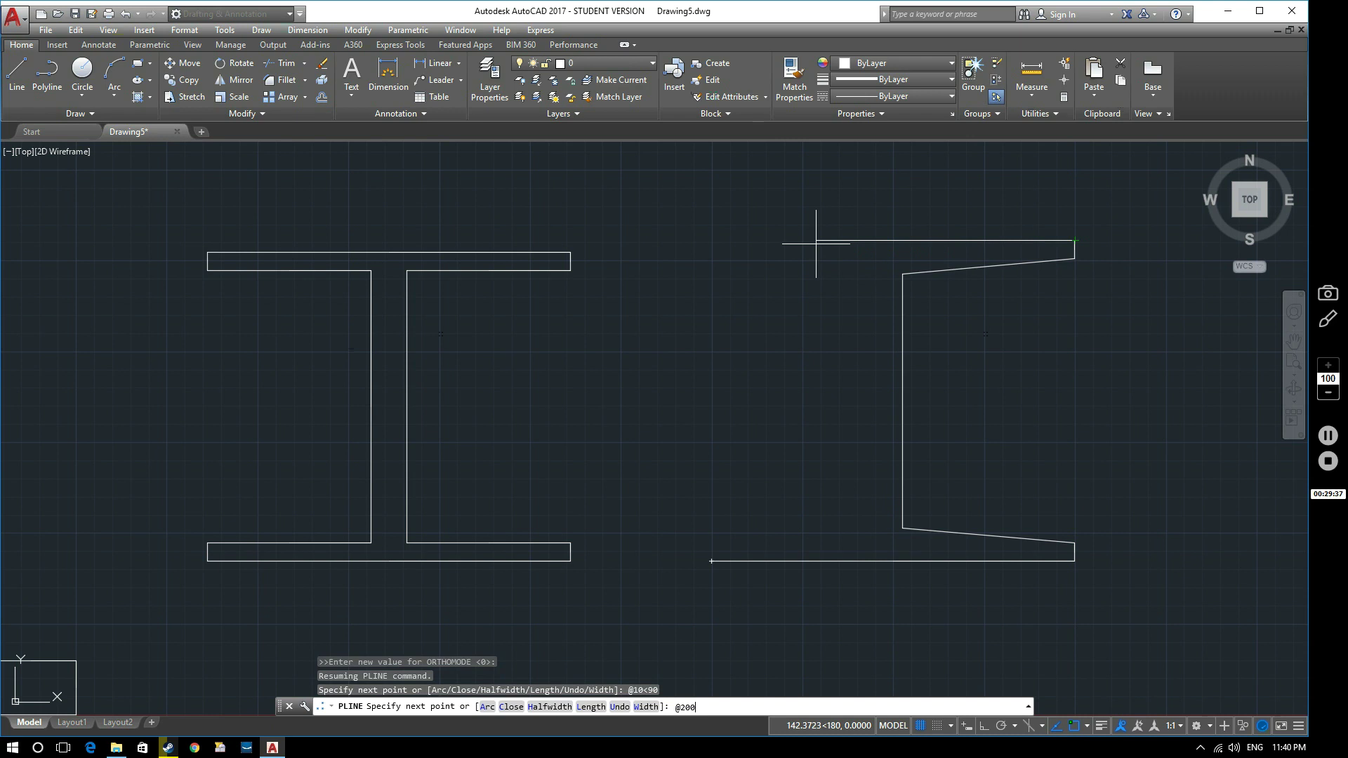
{"action": "type", "text": "<180"}
{"action": "key", "text": "Return"}
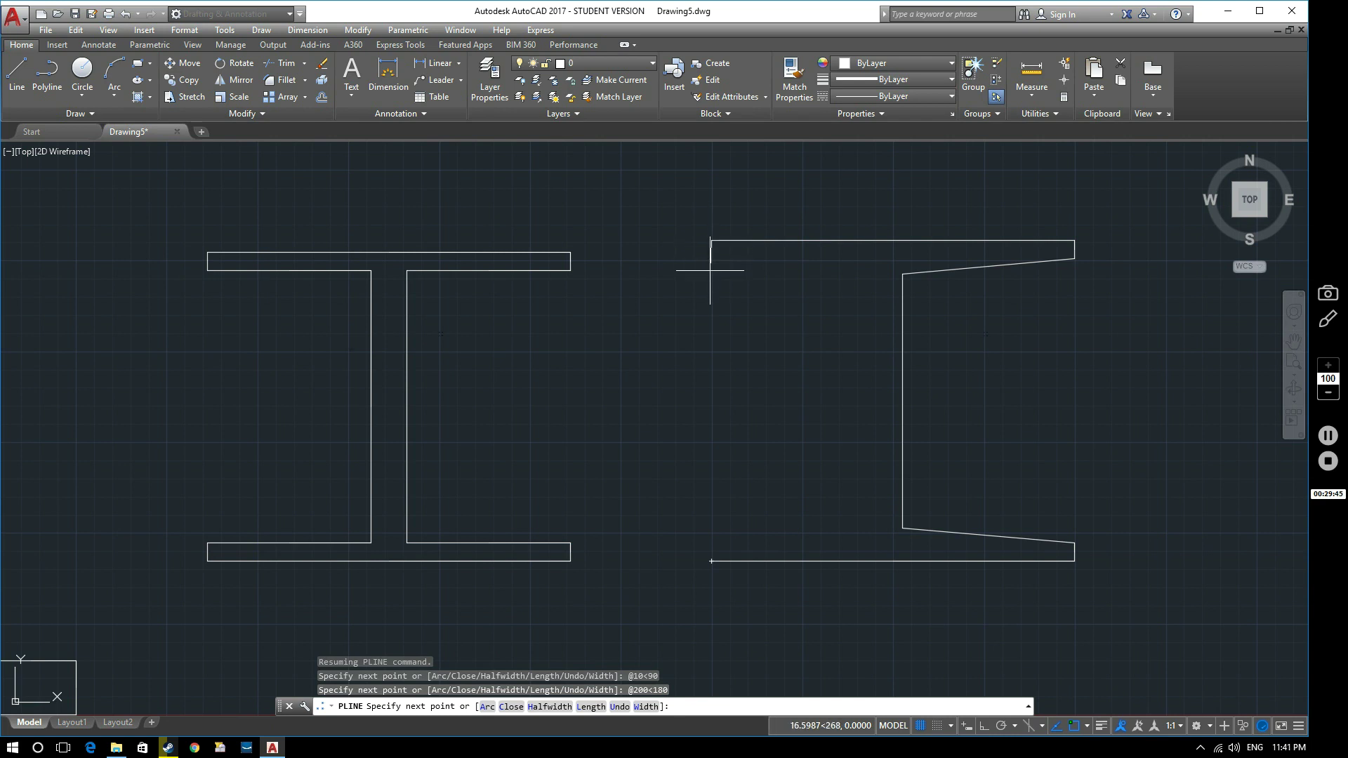
{"action": "type", "text": "@10"}
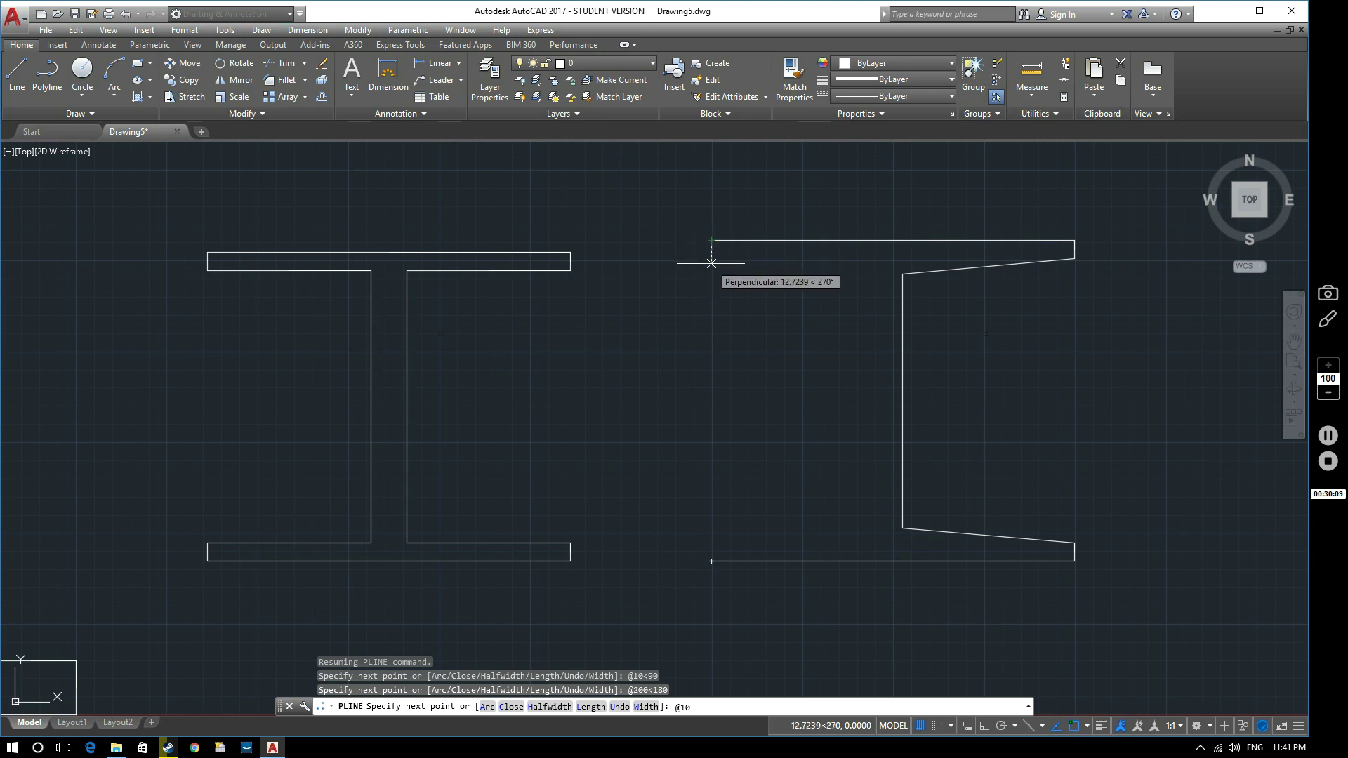
{"action": "type", "text": "<"}
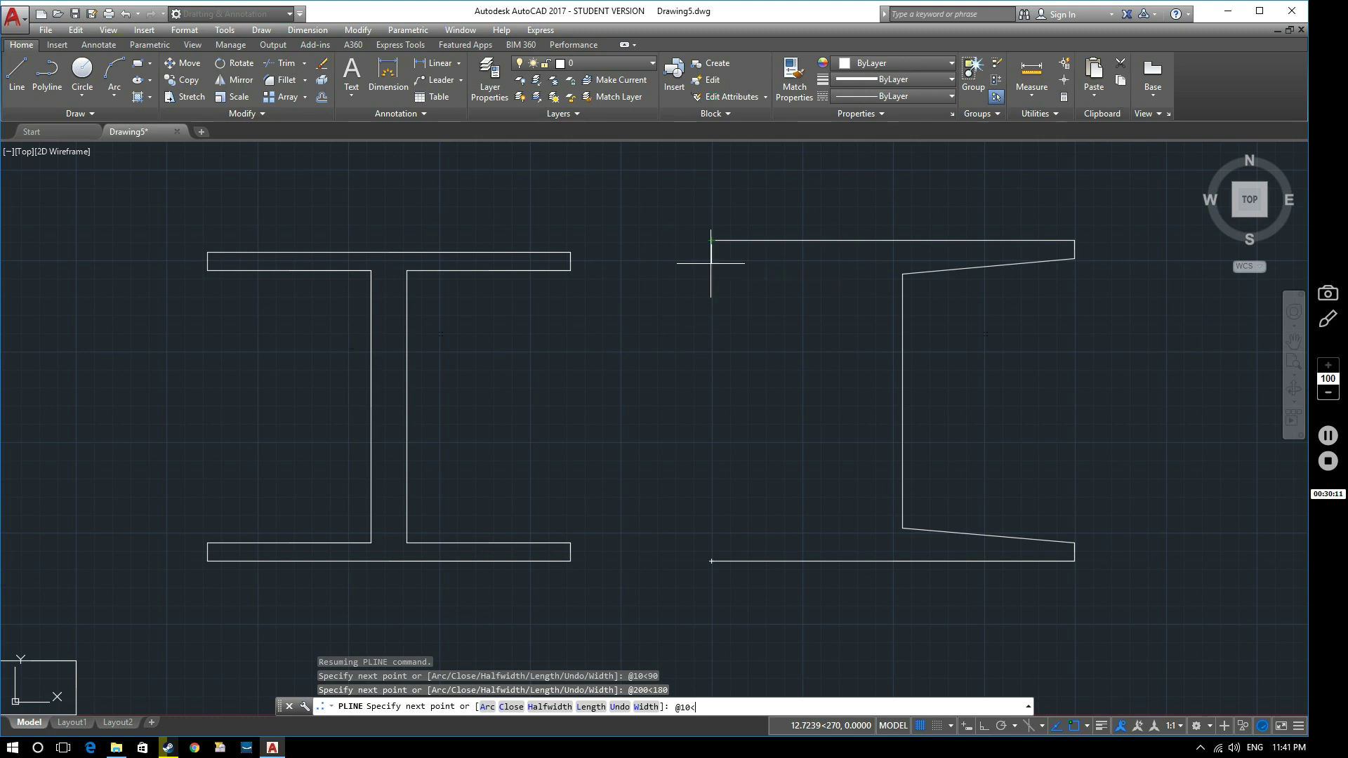
{"action": "type", "text": "270"}
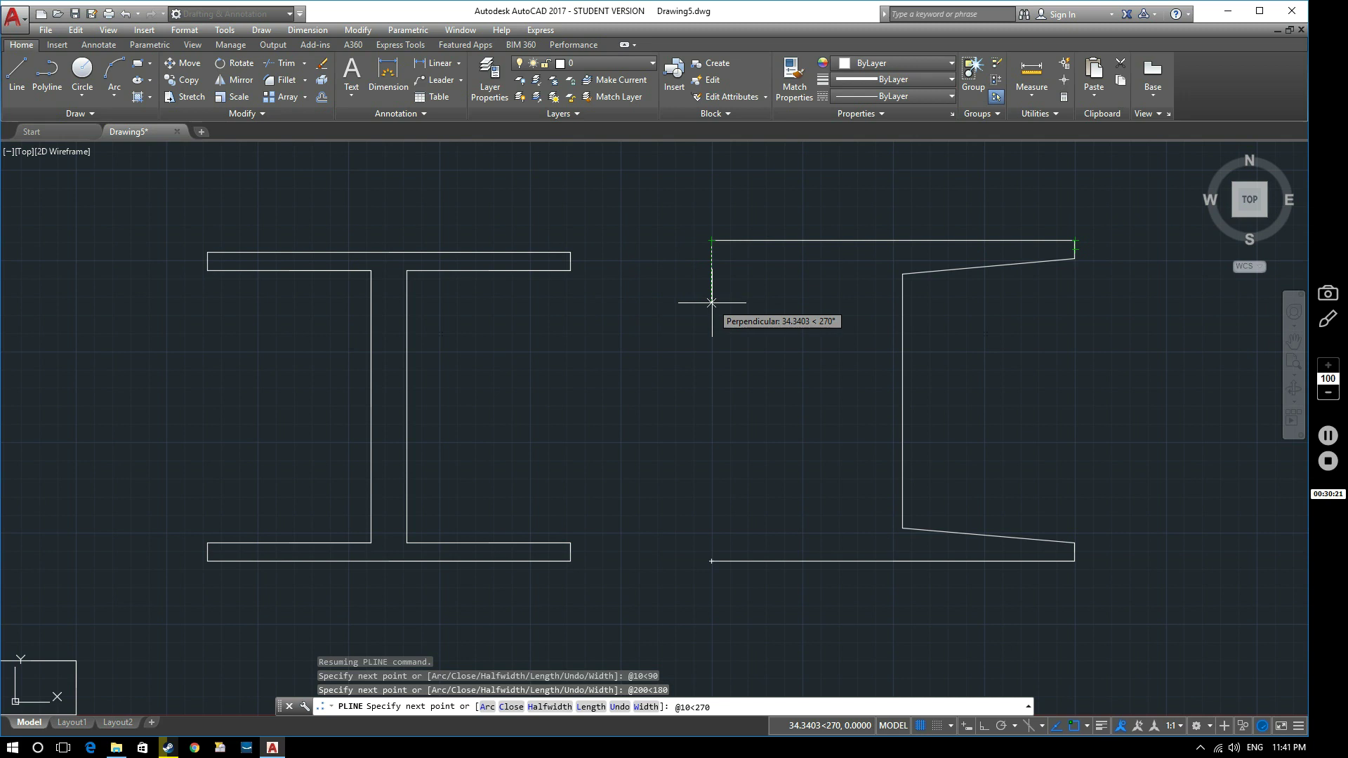
{"action": "key", "text": "Return"}
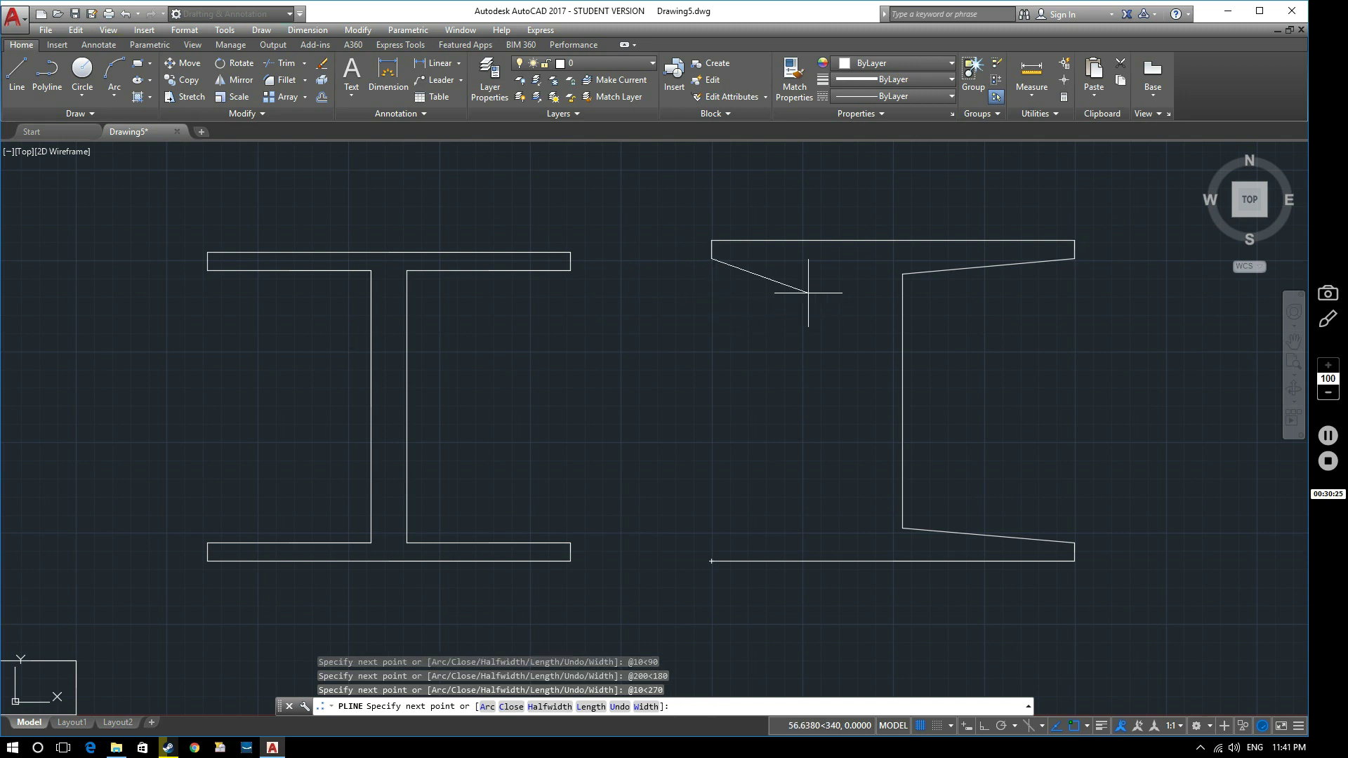
{"action": "type", "text": "u"}
{"action": "key", "text": "Return"}
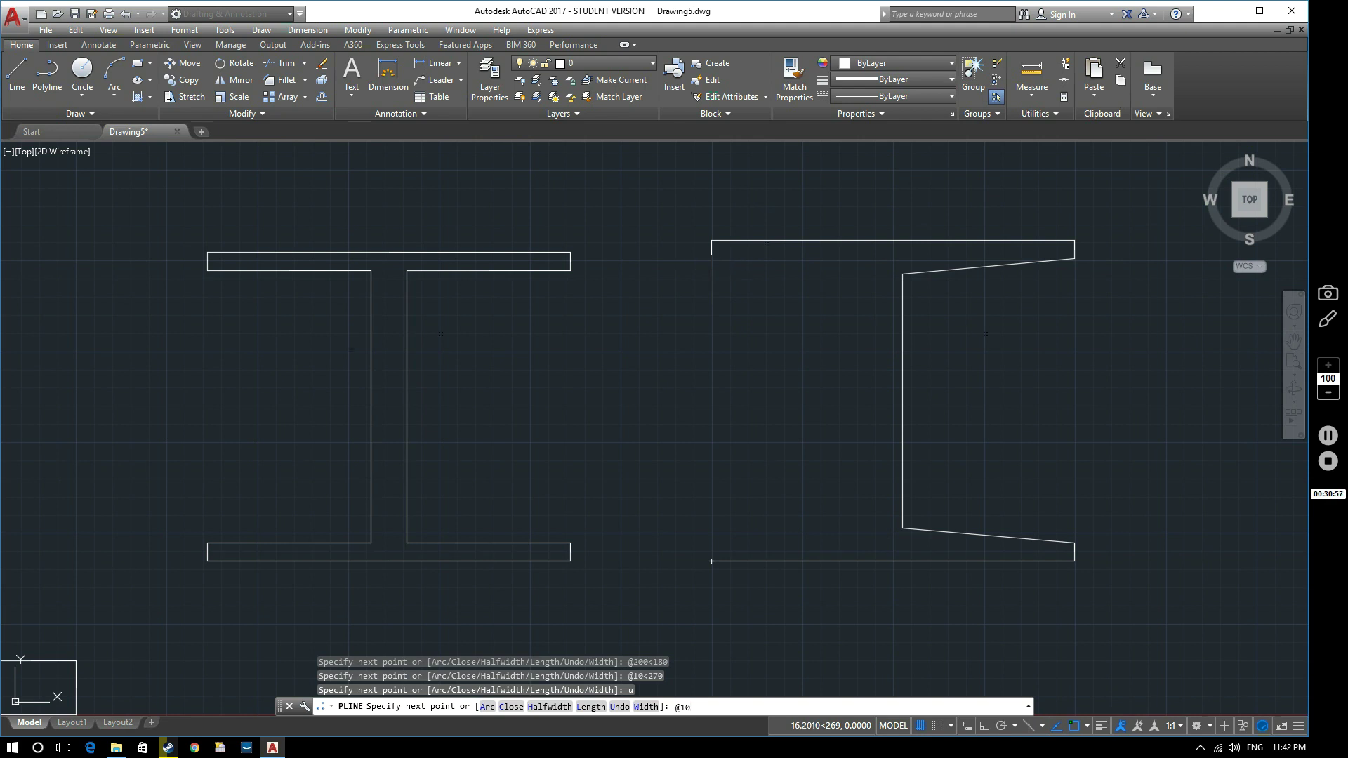
{"action": "type", "text": "<-90"}
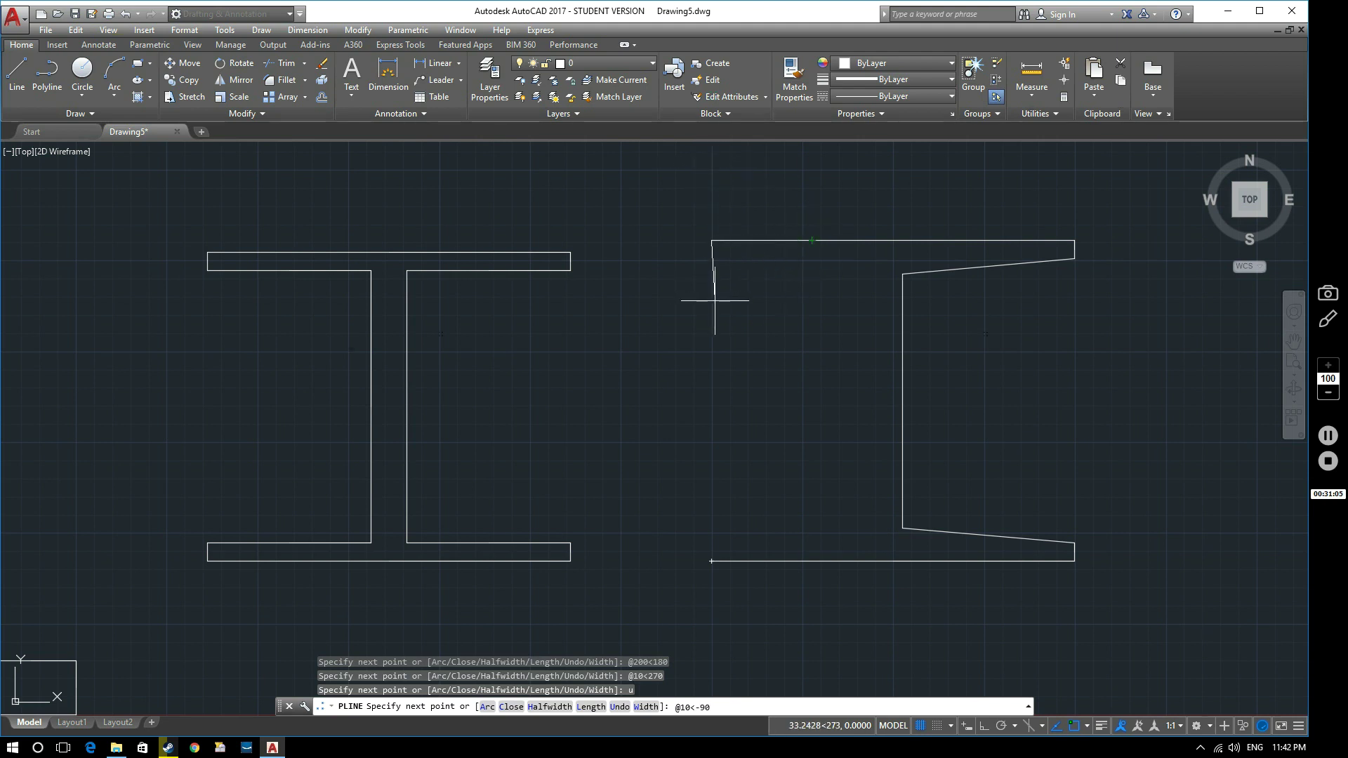
{"action": "key", "text": "Return"}
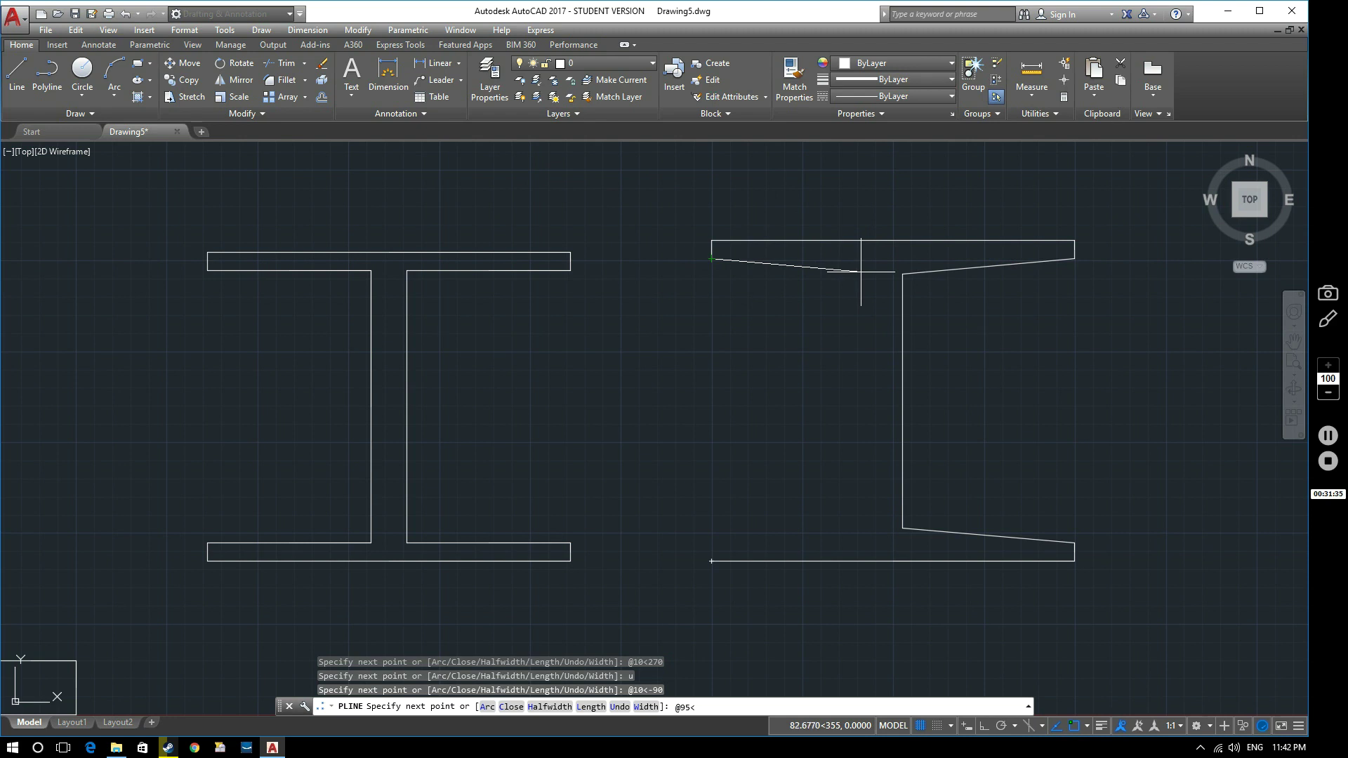
Add a 95-unit edge at -5° and a 140-unit web edge at -90°, toggling Ortho between them.
{"action": "type", "text": "5"}
{"action": "key", "text": "Return"}
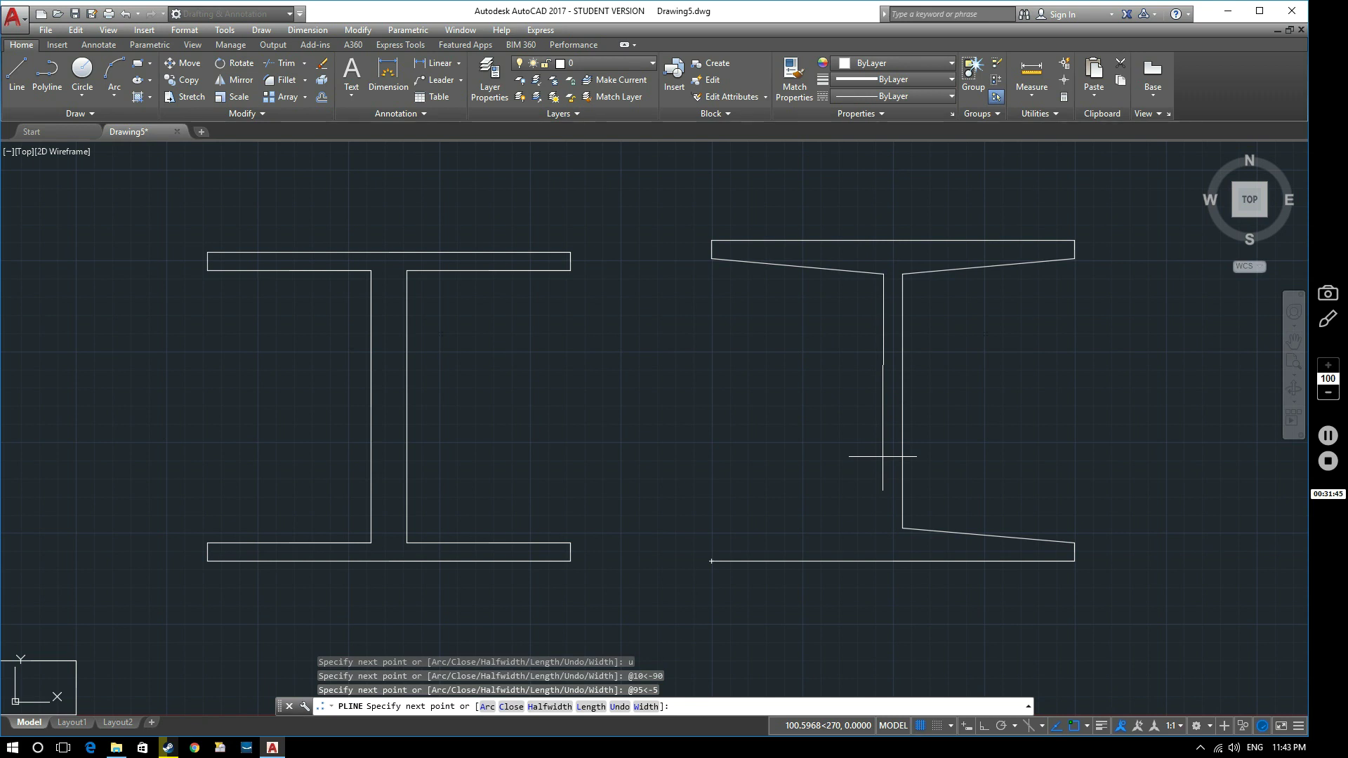
{"action": "key", "text": "F8"}
{"action": "type", "text": "@"}
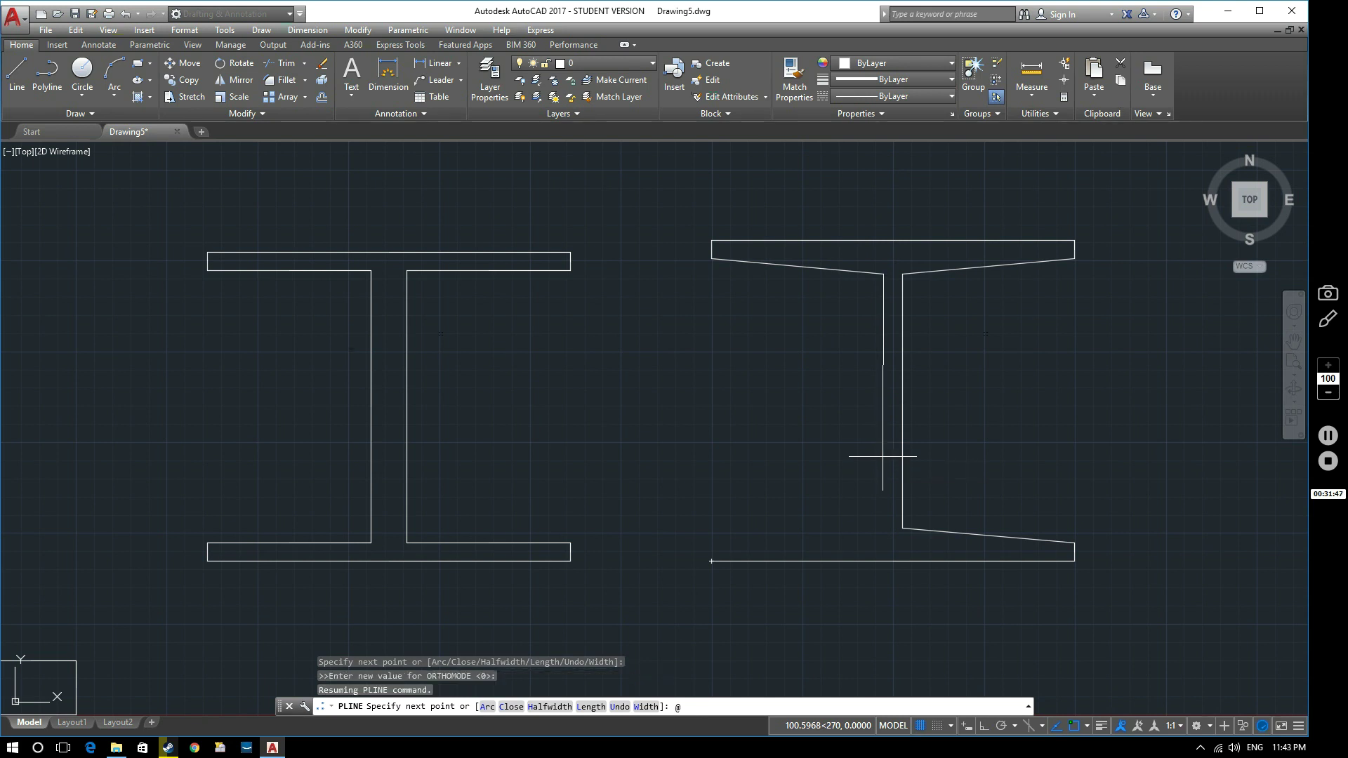
{"action": "type", "text": "140<-90"}
{"action": "key", "text": "Return"}
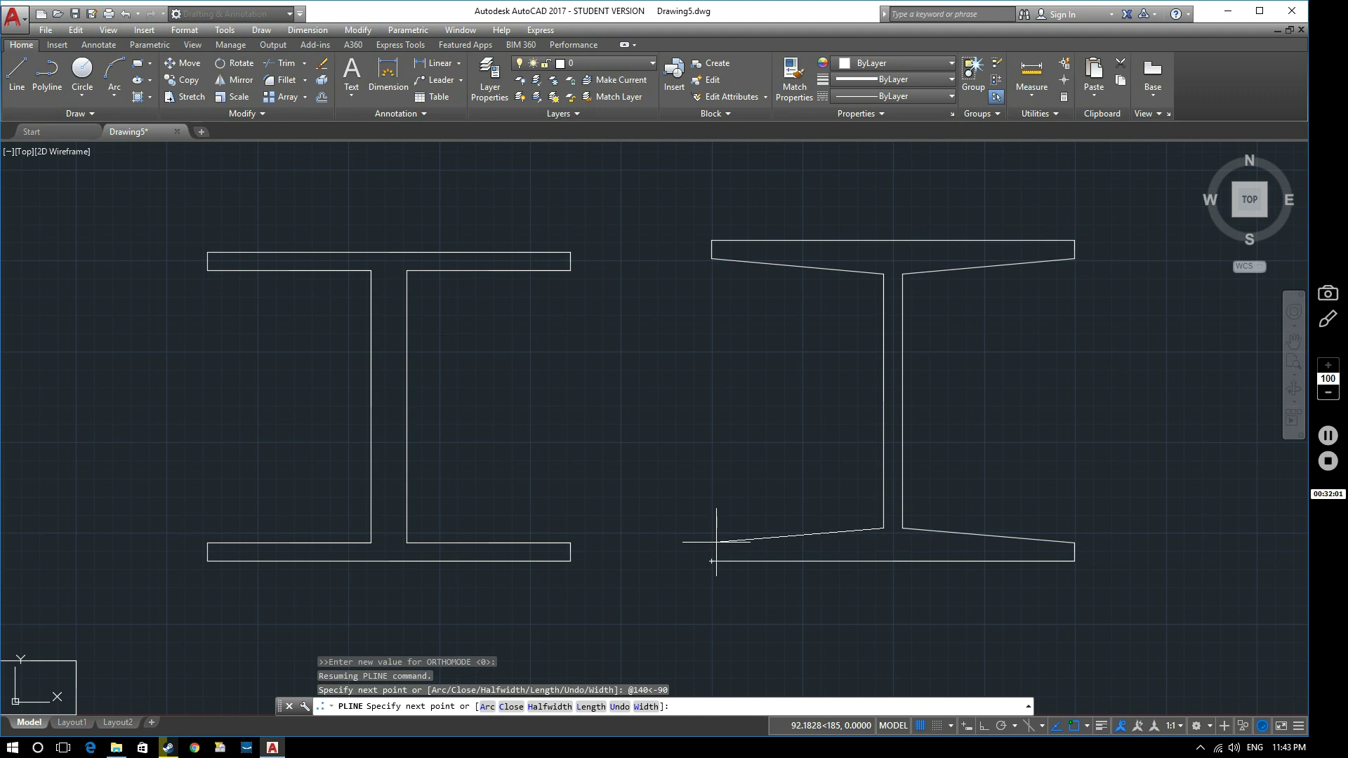
Add a 95-unit edge at 185° and a 10-unit drop at -90° to the start corner, then end PLINE.
{"action": "type", "text": "95<"}
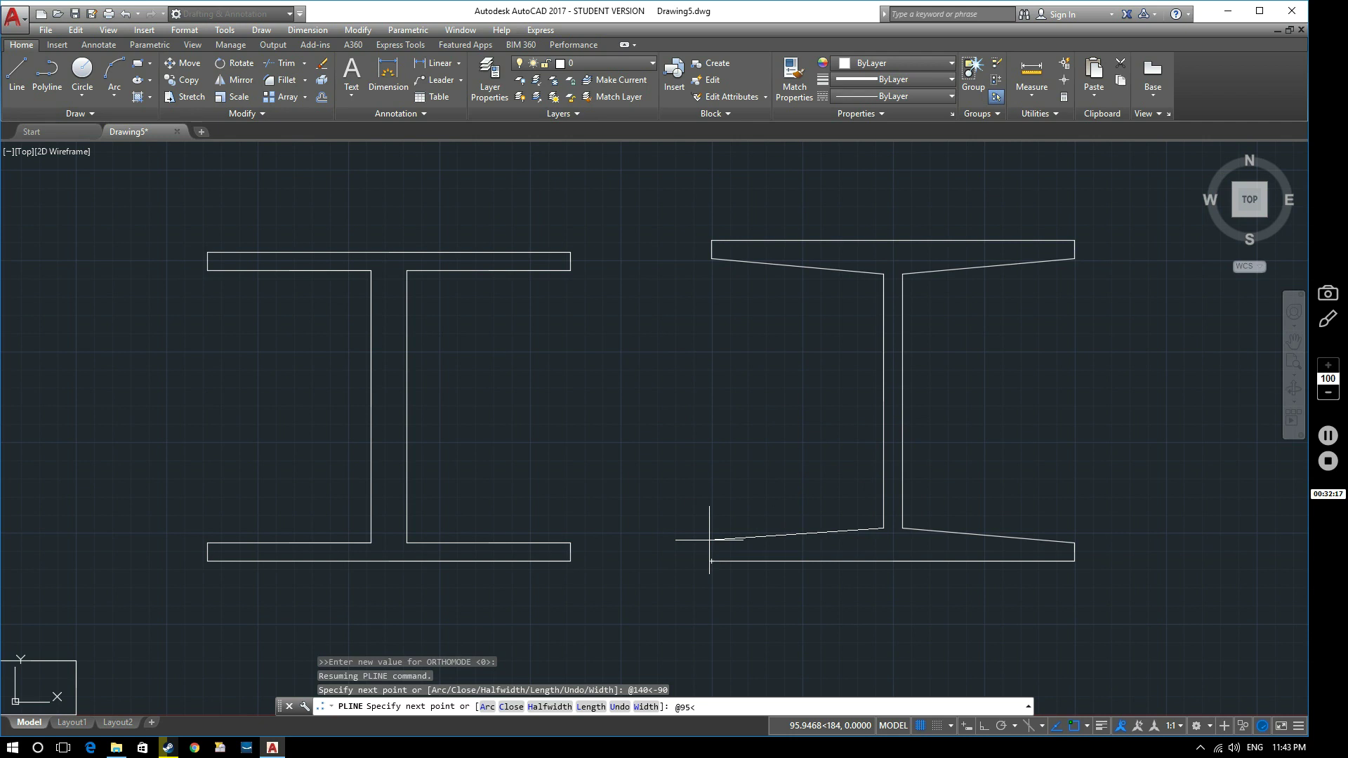
{"action": "type", "text": "185"}
{"action": "key", "text": "Return"}
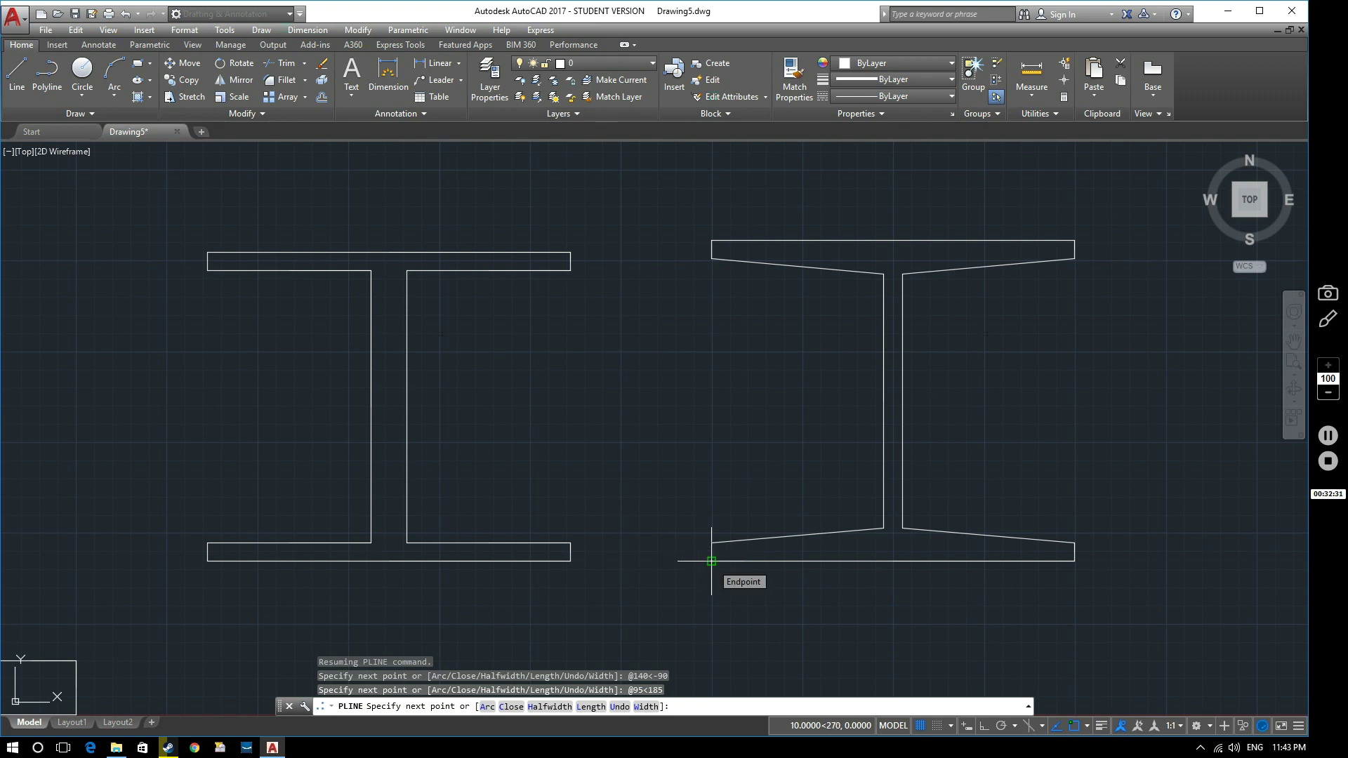
{"action": "type", "text": "@10"}
{"action": "type", "text": "<"}
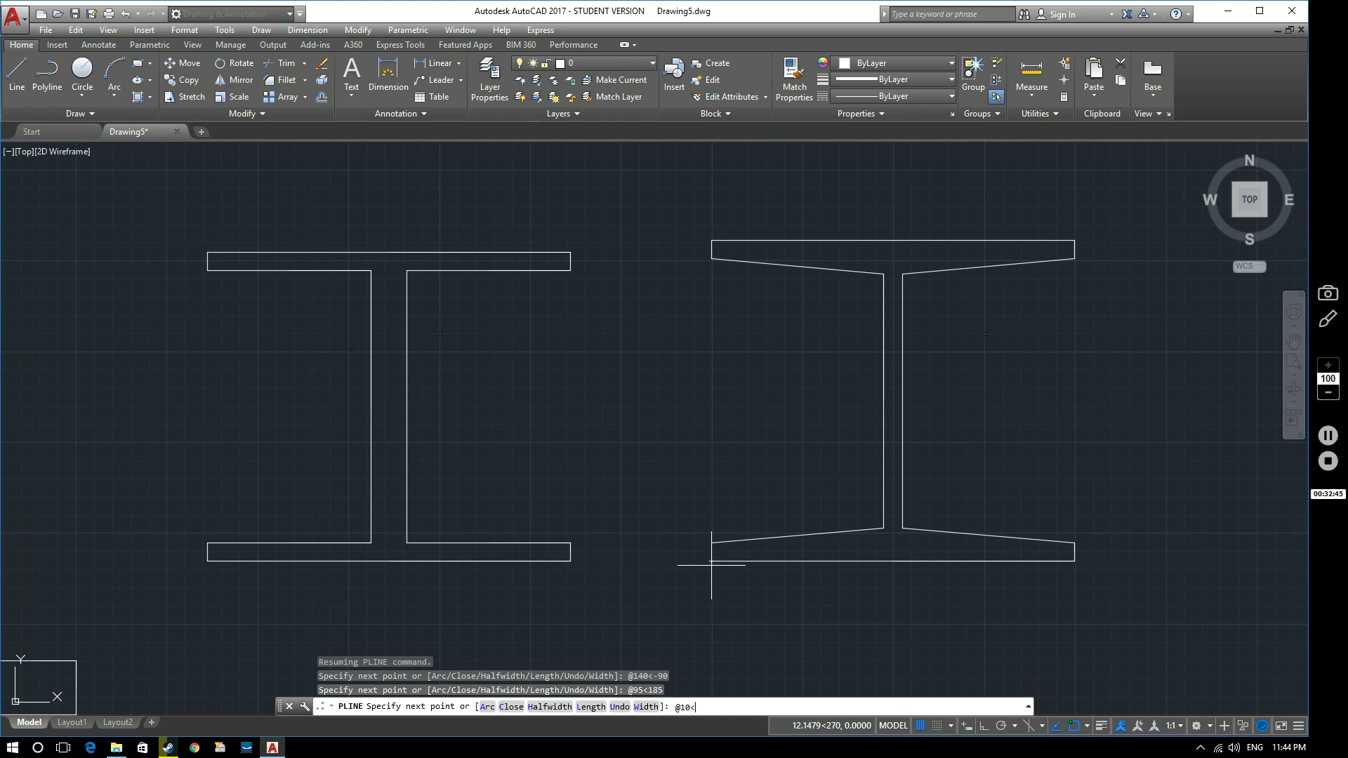
{"action": "type", "text": "-90"}
{"action": "key", "text": "Return"}
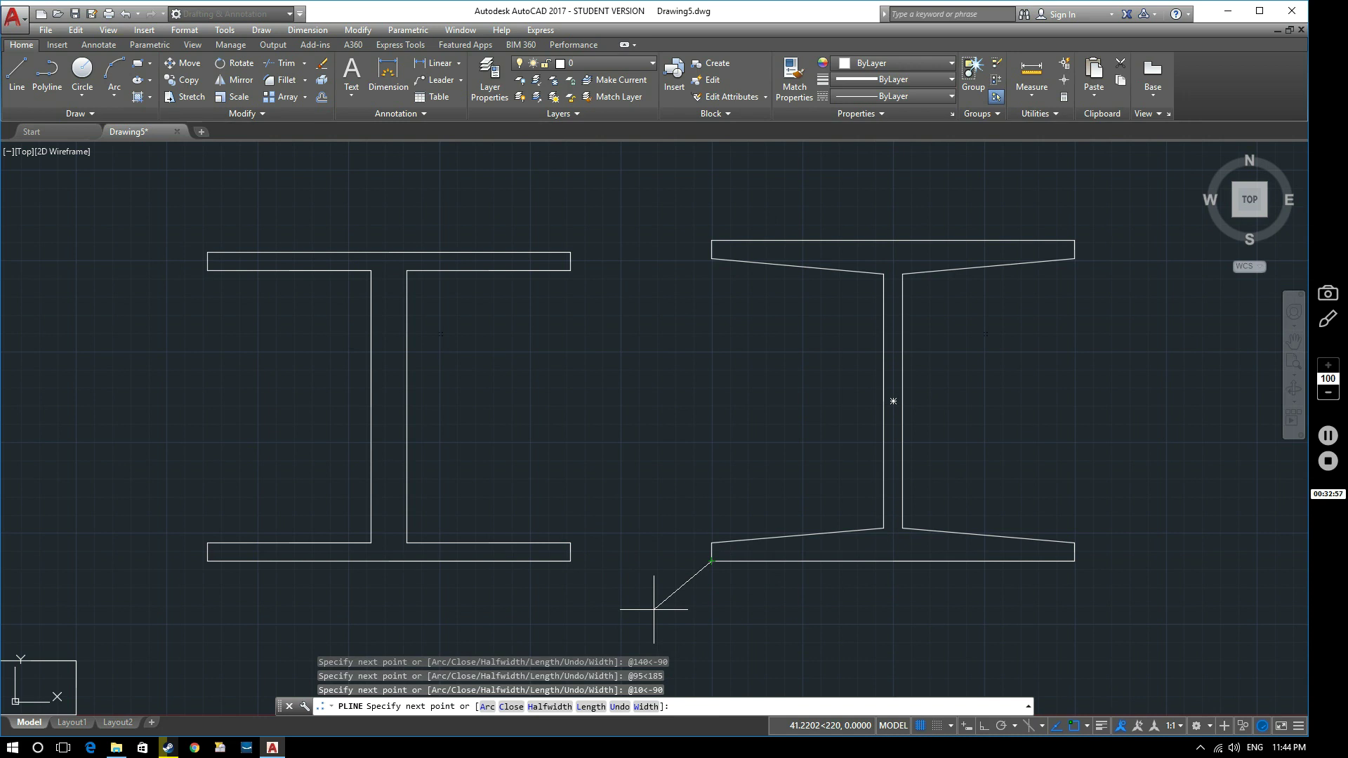
{"action": "key", "text": "Return"}
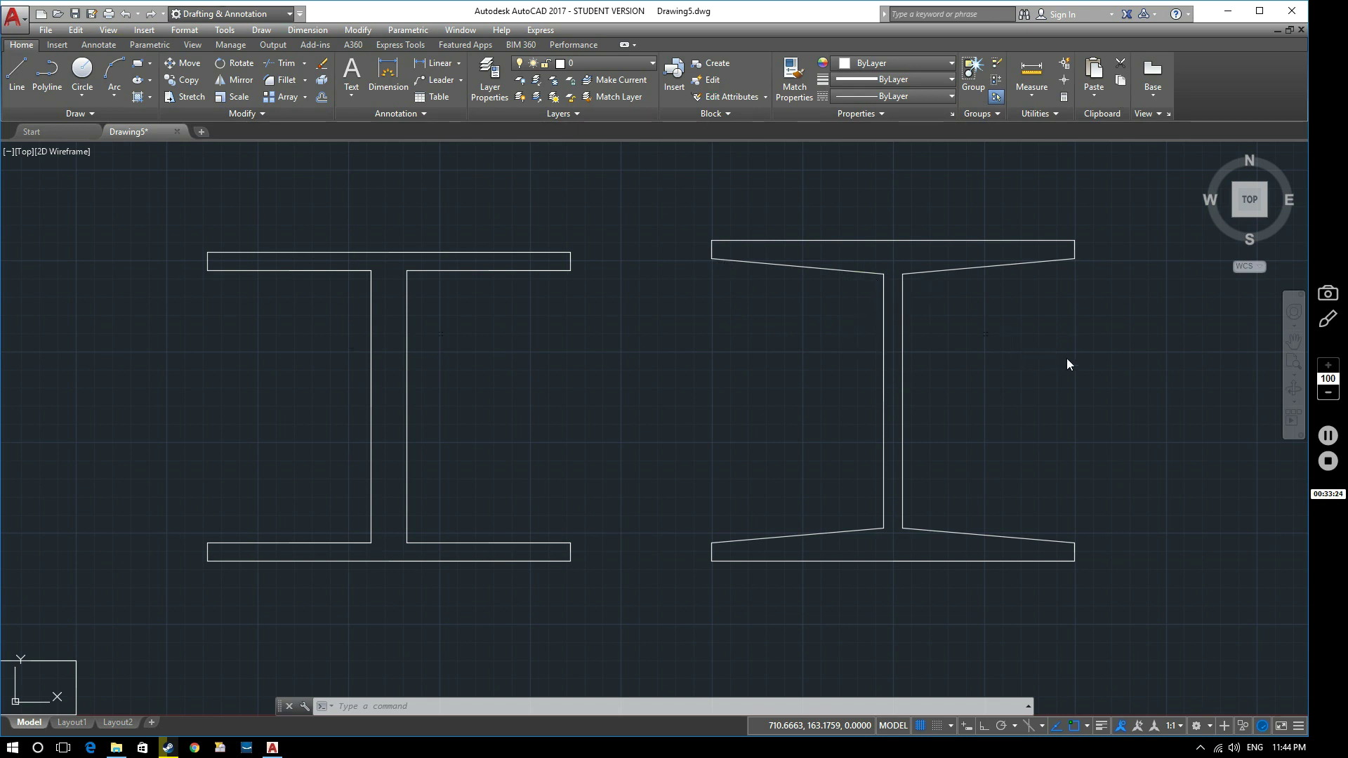
Zoom out and pan left so both I-beams and the origin are in view.
{"action": "scroll", "coordinate": [1113, 421], "scroll_direction": "down", "scroll_amount": 4}
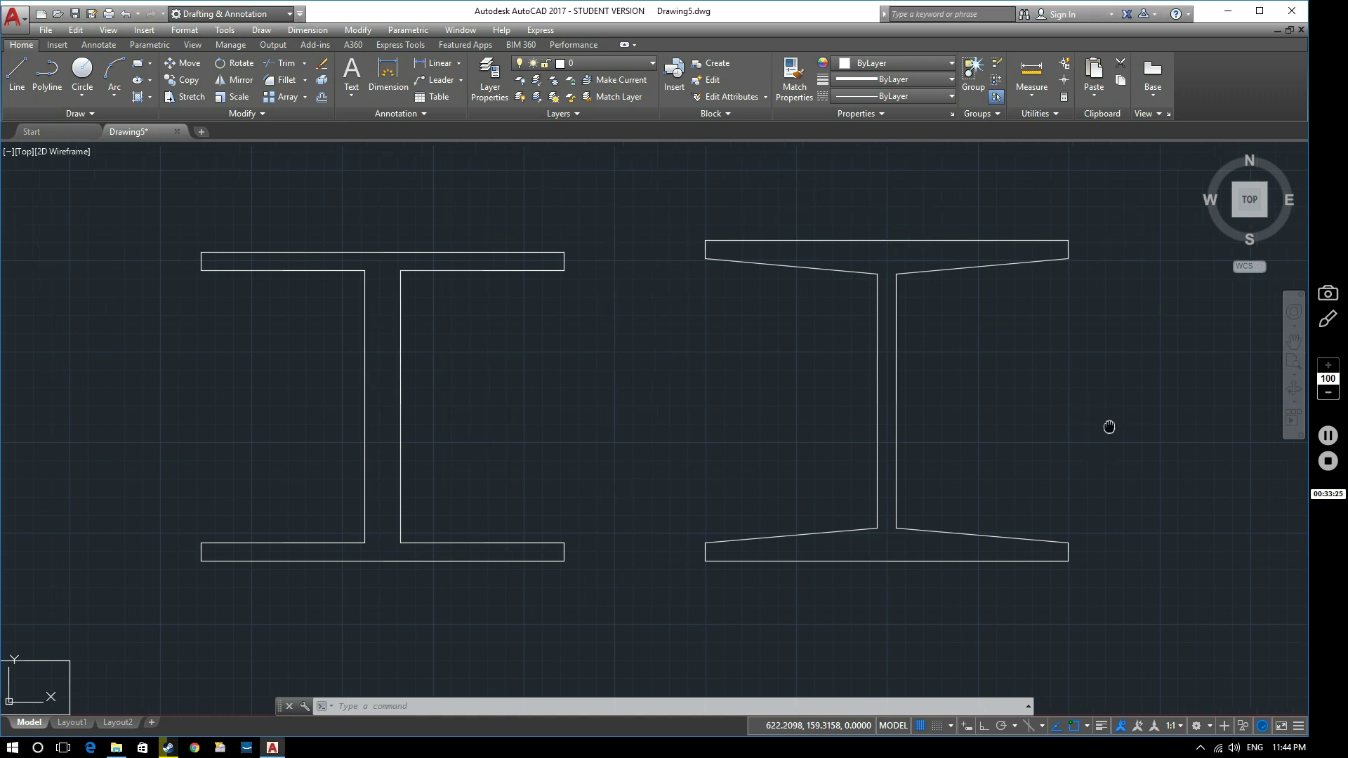
{"action": "middle_click_drag", "start_coordinate": [1126, 422], "coordinate": [864, 431]}
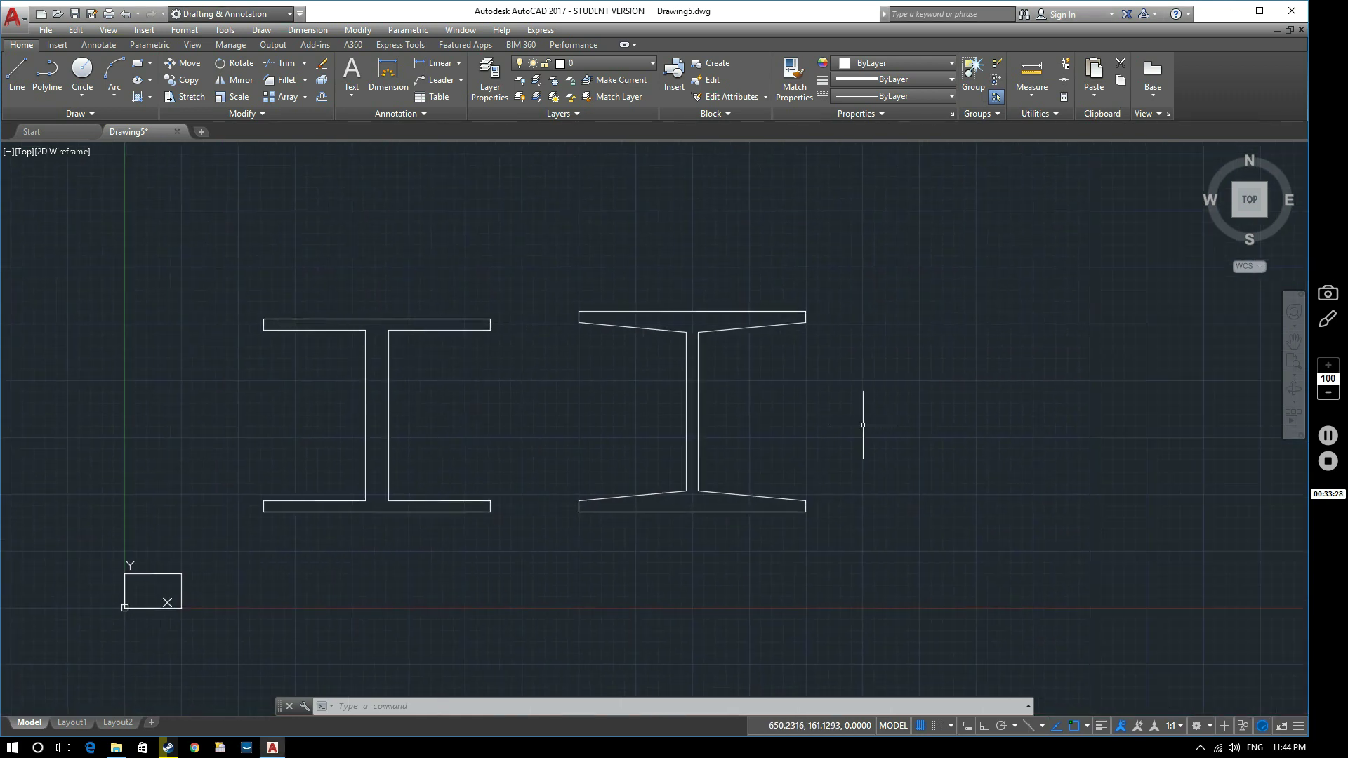